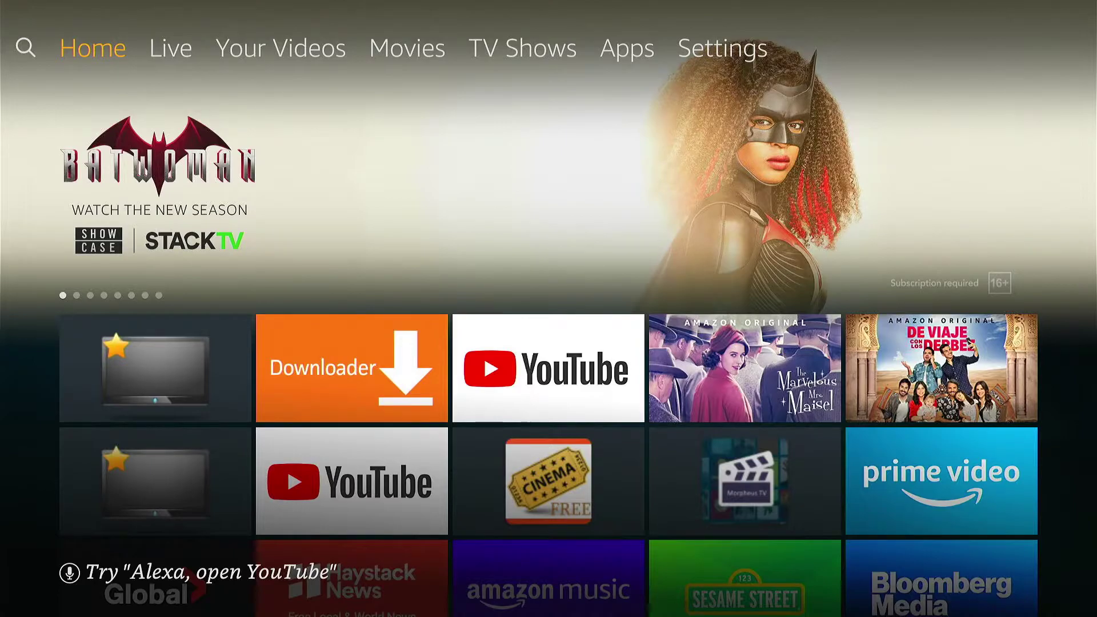
# Launch STBEmu from the home screen until its register-this-device portal message appears
pyautogui.press('Down')
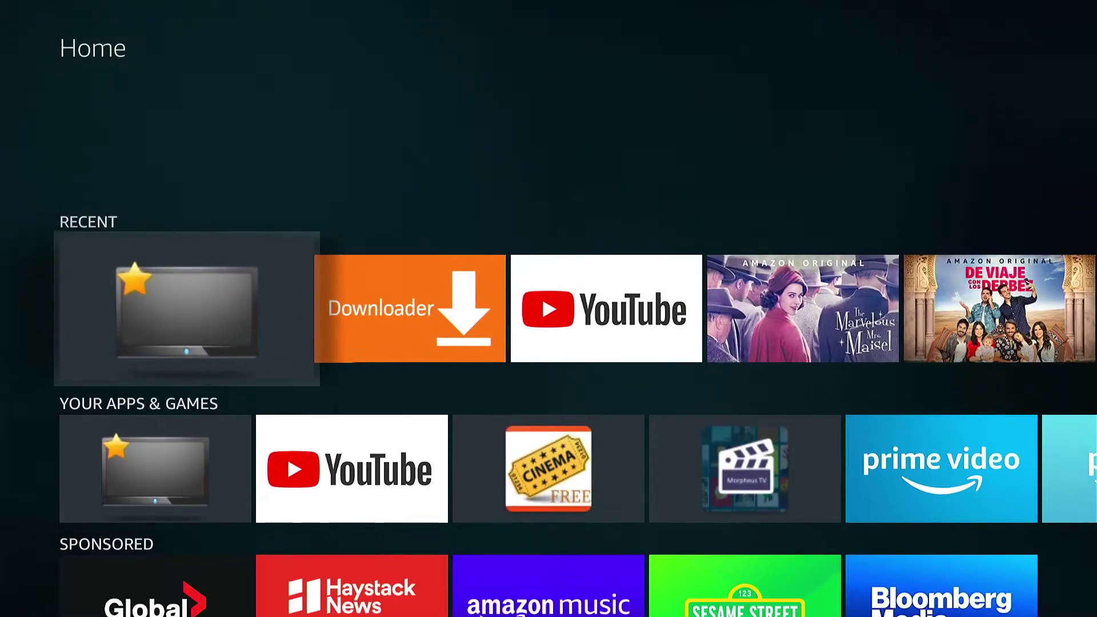
pyautogui.press('Down')
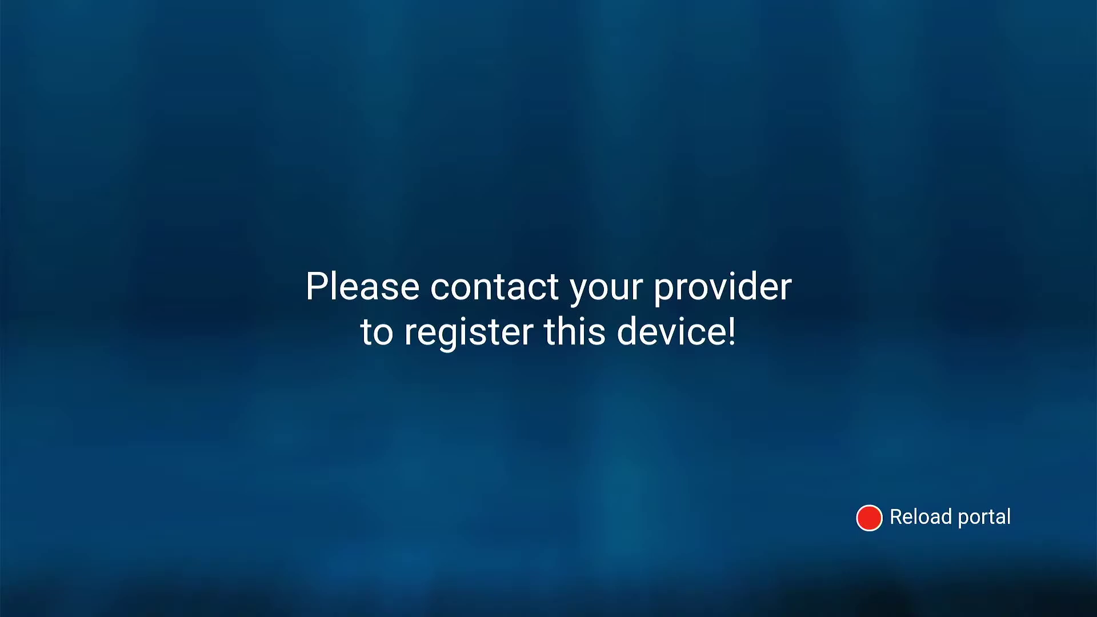
# Go into STBEmu Settings and open Configure key maps to reach the empty Keymap page
pyautogui.press('Menu')
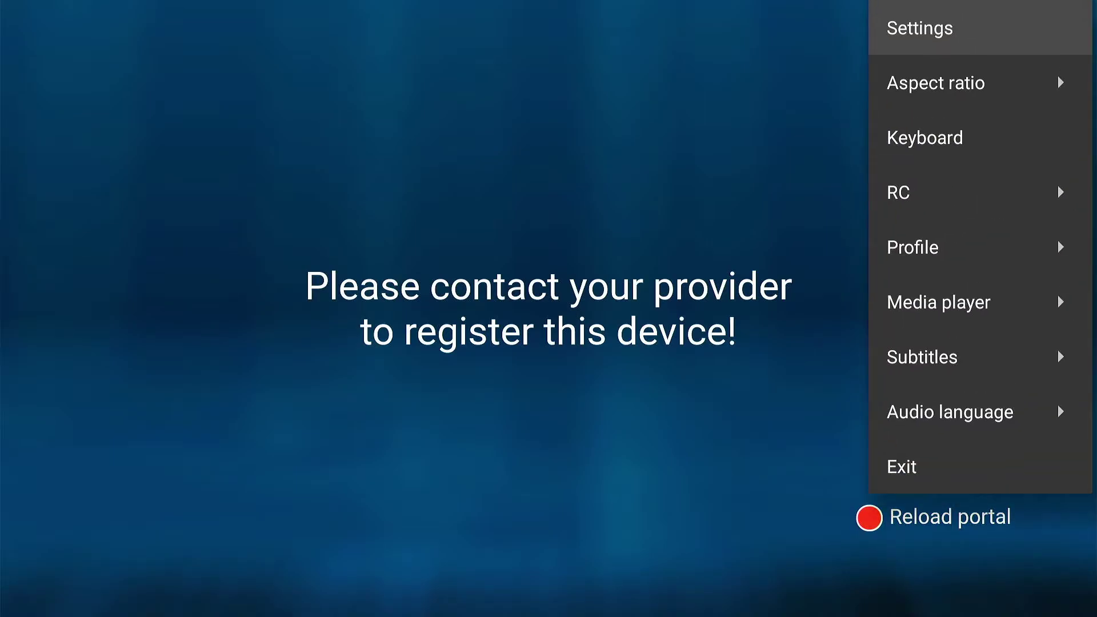
pyautogui.press('Escape')
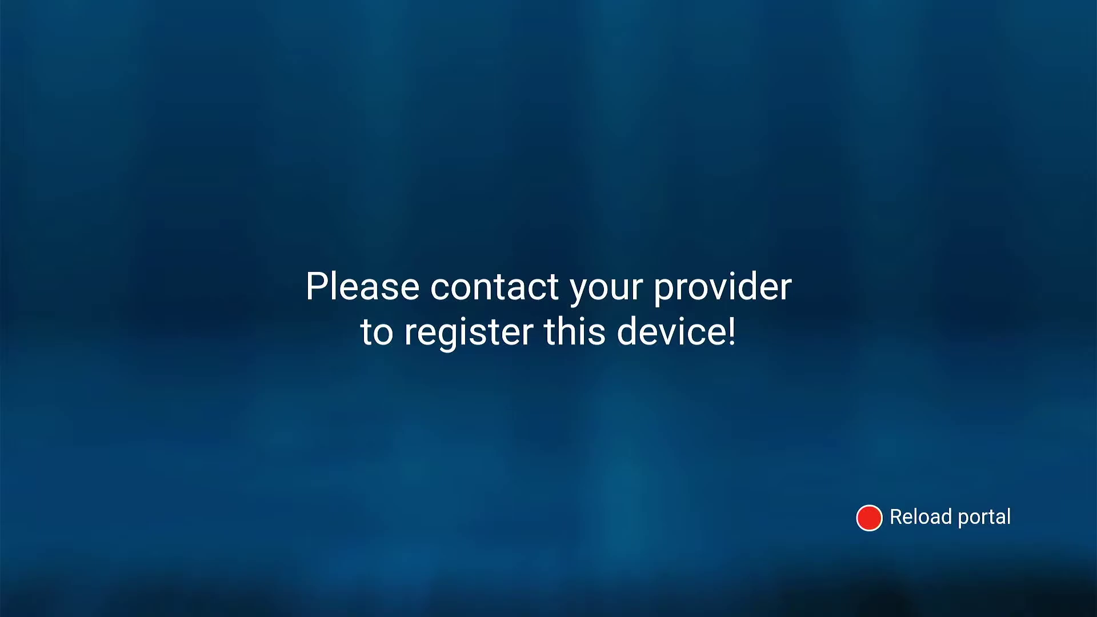
pyautogui.press('Menu')
pyautogui.press('Return')
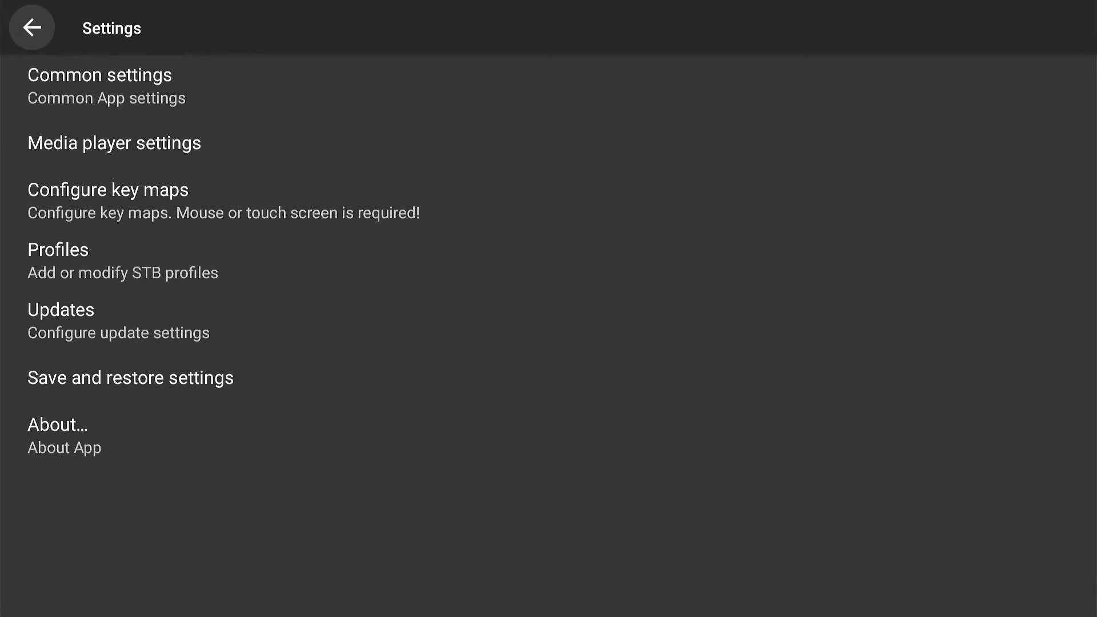
pyautogui.press('Down')
pyautogui.press('Down')
pyautogui.press('Down')
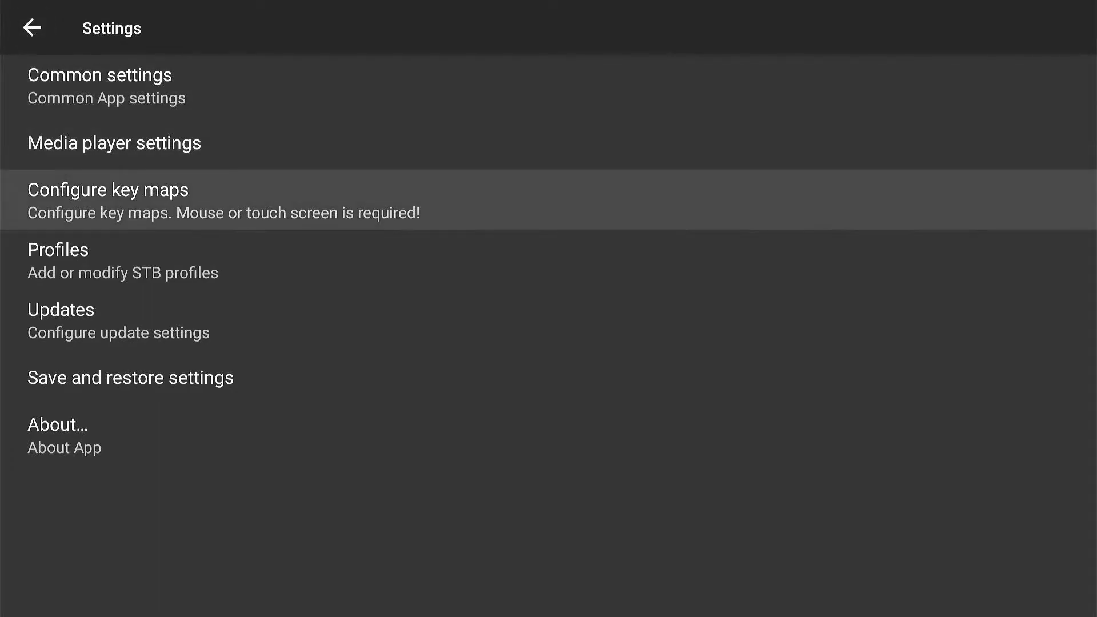
pyautogui.press('Return')
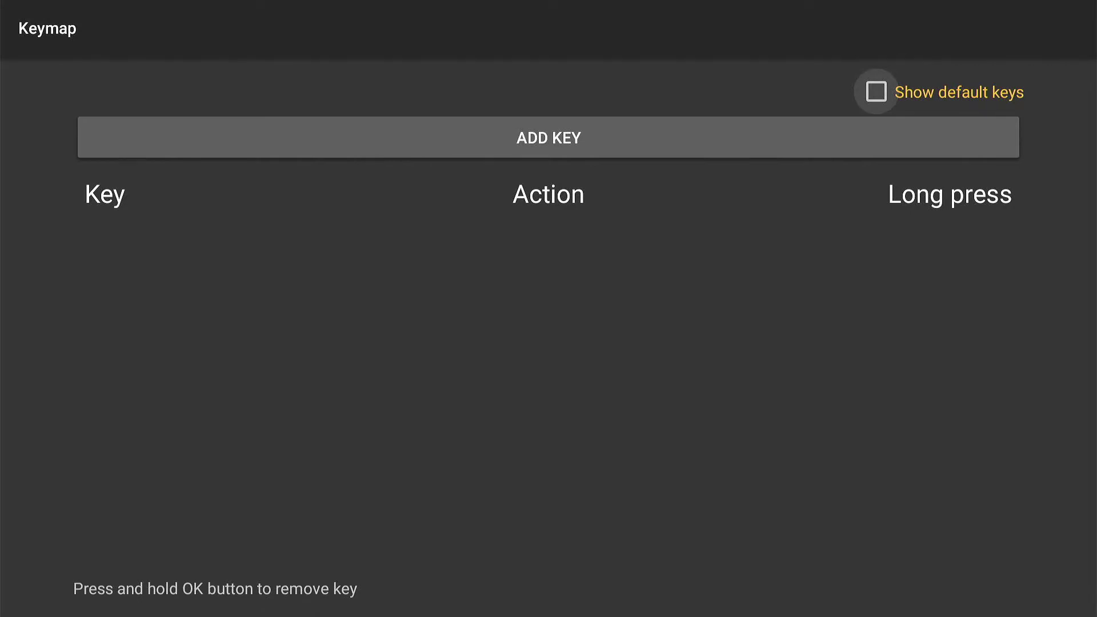
pyautogui.click(548, 138)
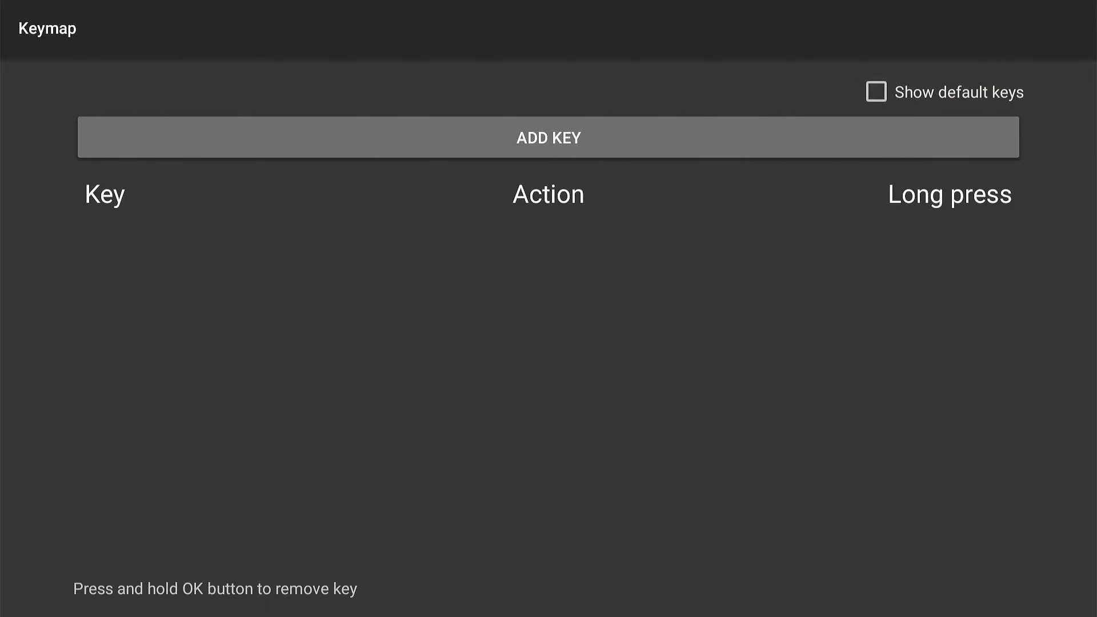
# Add and save a long-press mapping of KEYCODE_MEDIA_REWIND to BTN_GREEN
pyautogui.press('Return')
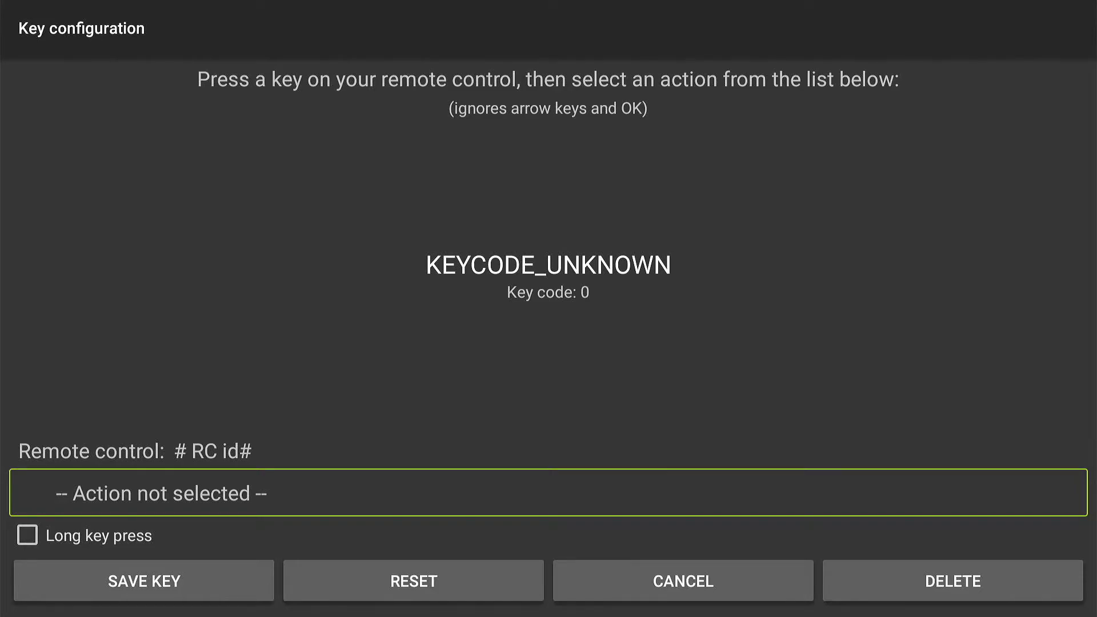
pyautogui.press('XF86AudioRewind')
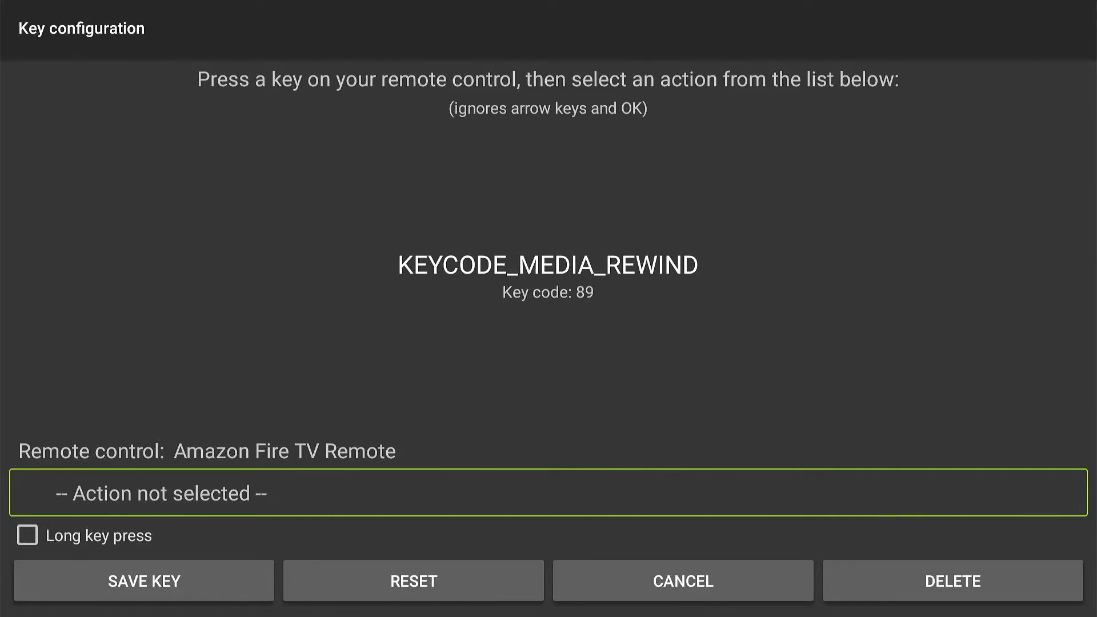
pyautogui.press('Return')
pyautogui.press('Down')
pyautogui.press('Down')
pyautogui.press('Down')
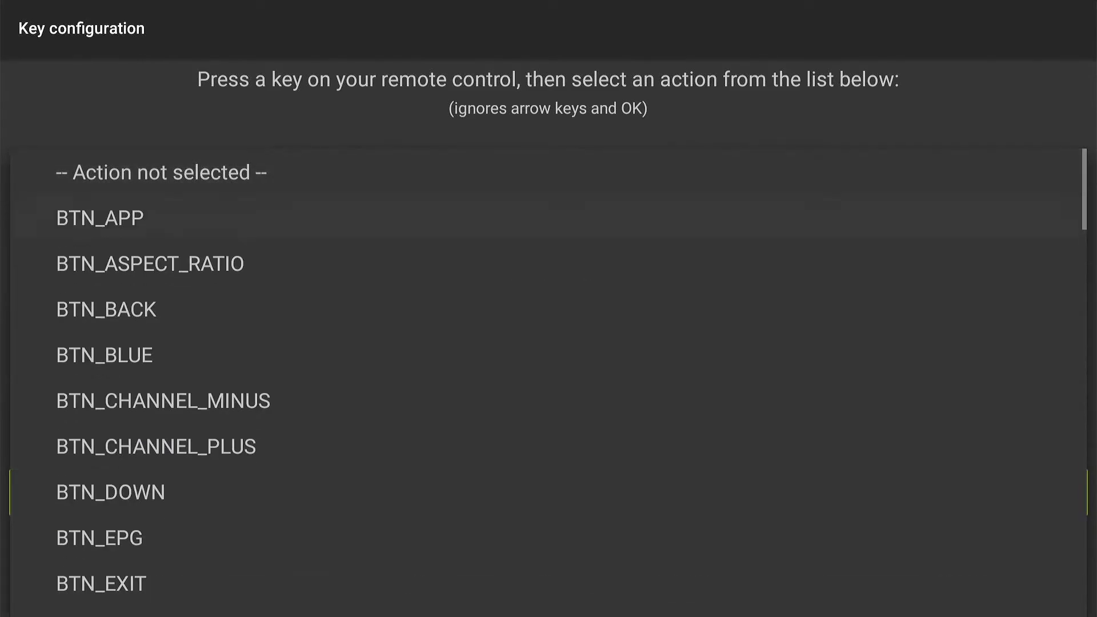
pyautogui.press('Down')
pyautogui.press('Down')
pyautogui.press('Down')
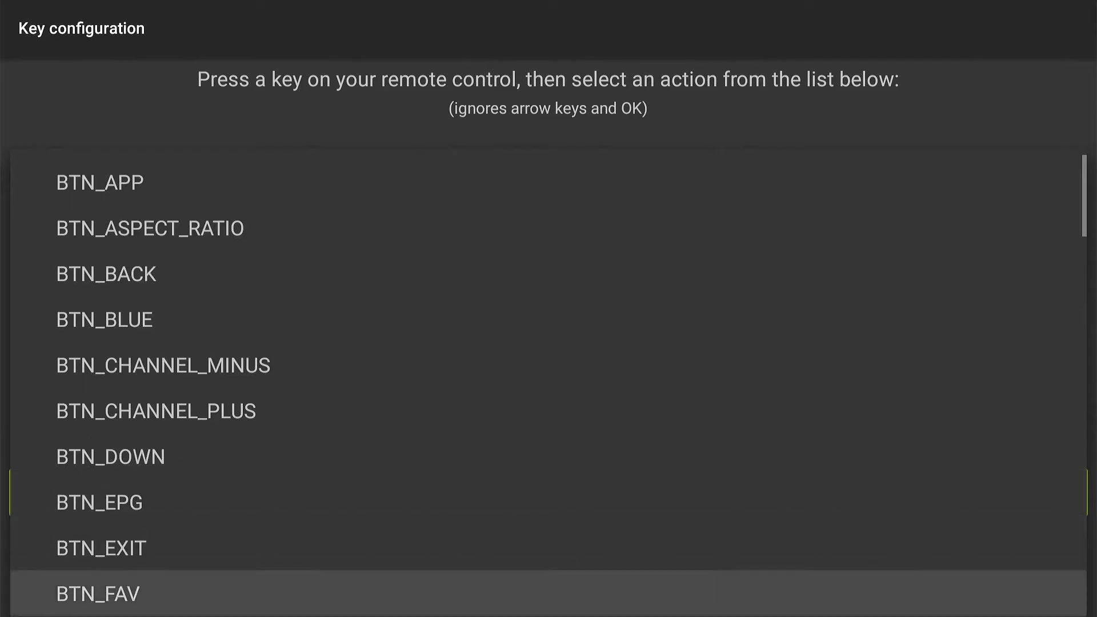
pyautogui.press('Down')
pyautogui.press('Up')
pyautogui.press('Up')
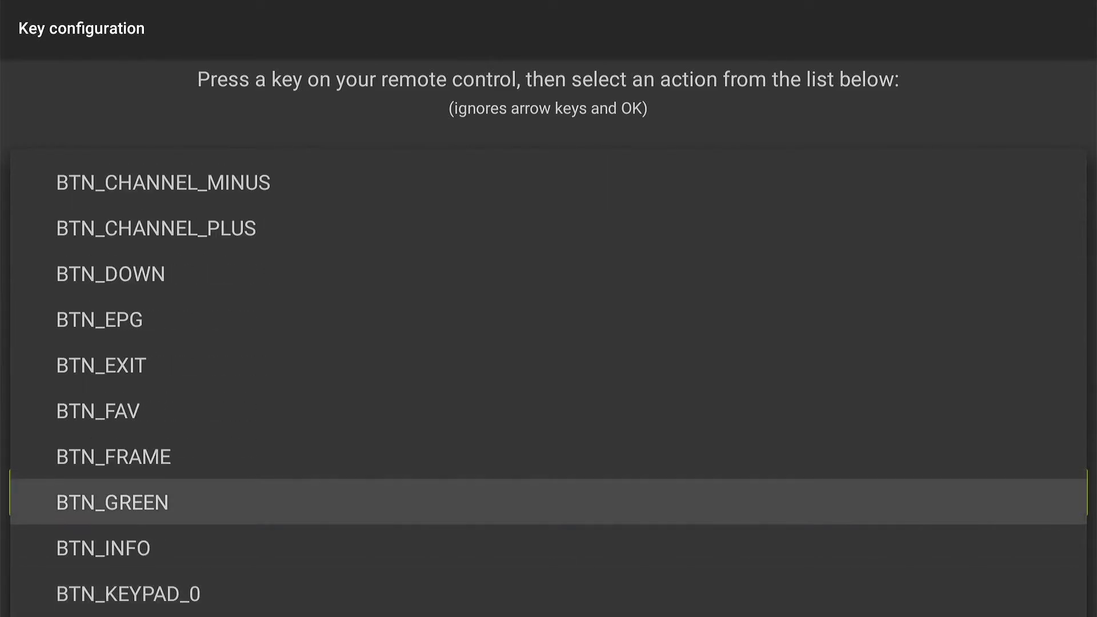
pyautogui.press('Return')
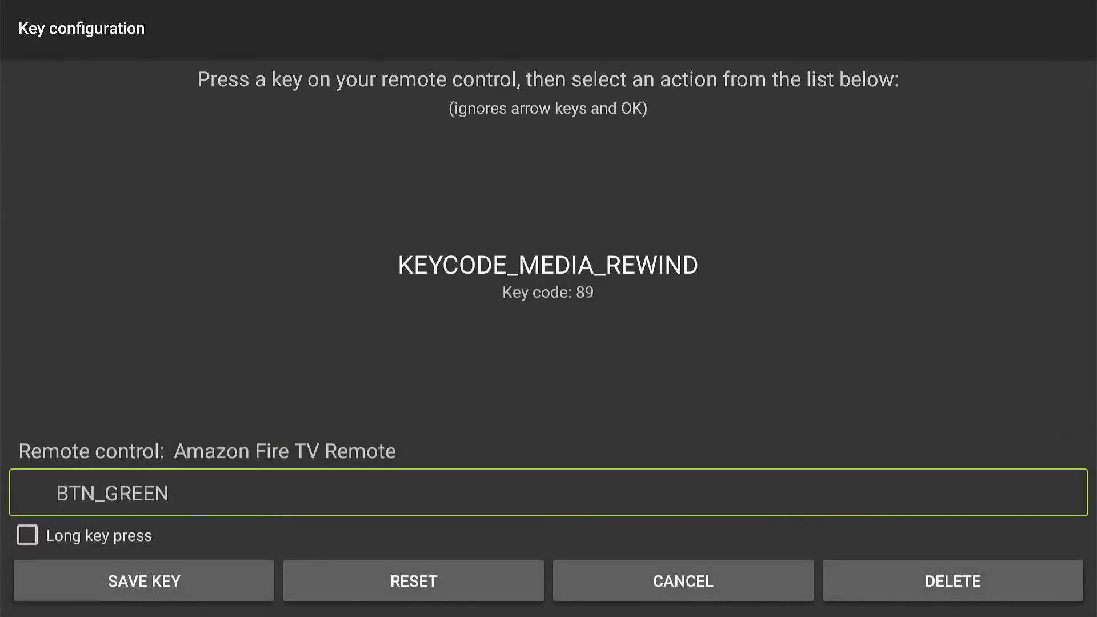
pyautogui.press('Down')
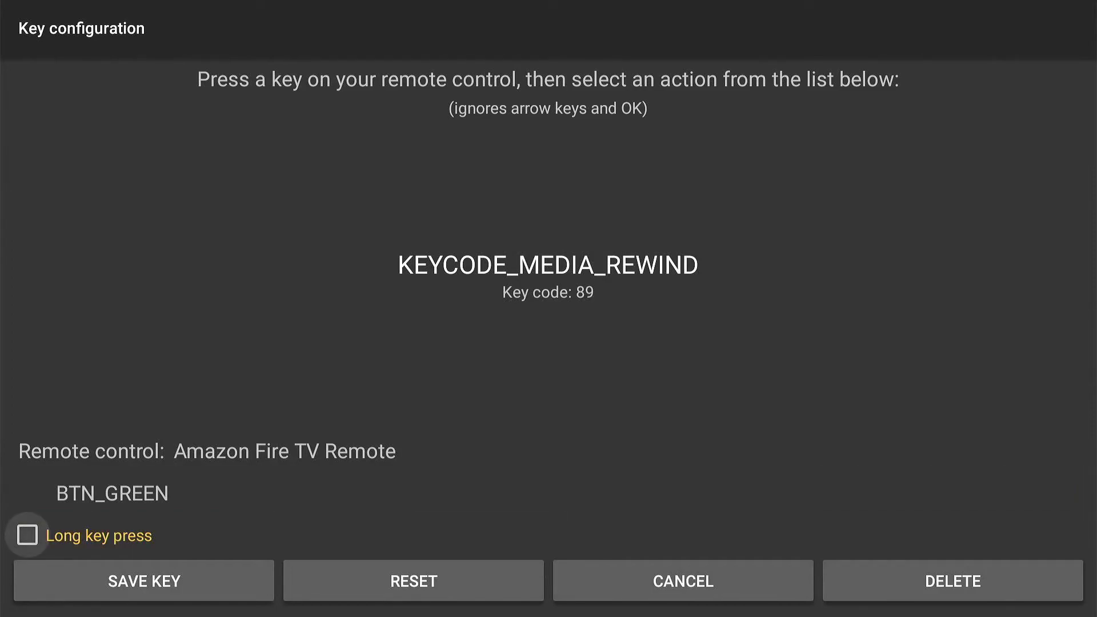
pyautogui.press('Return')
pyautogui.press('Down')
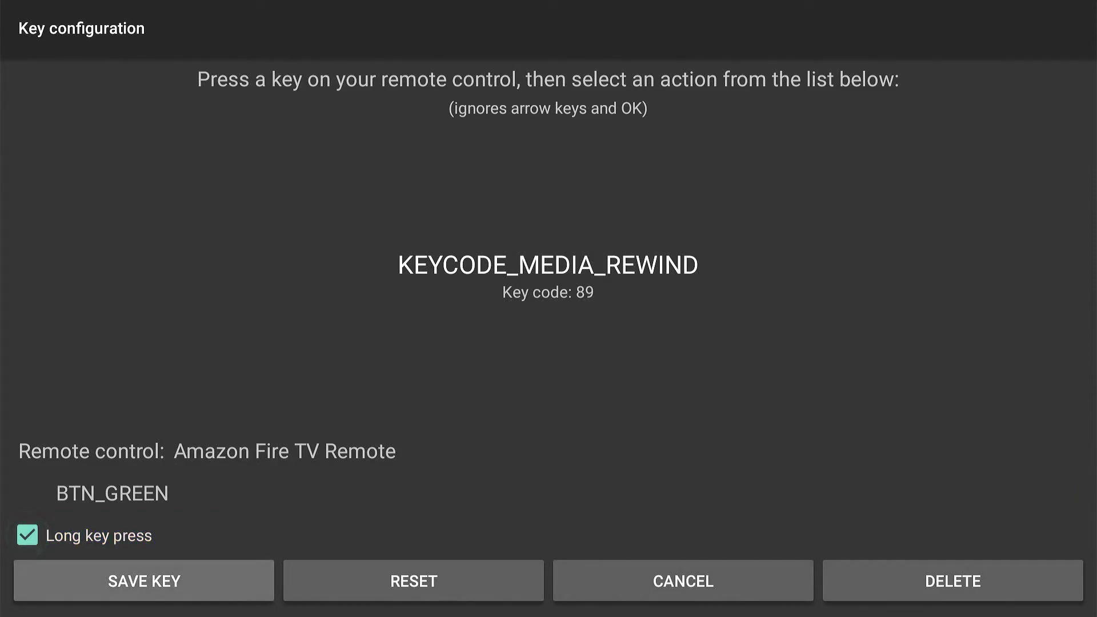
pyautogui.press('Return')
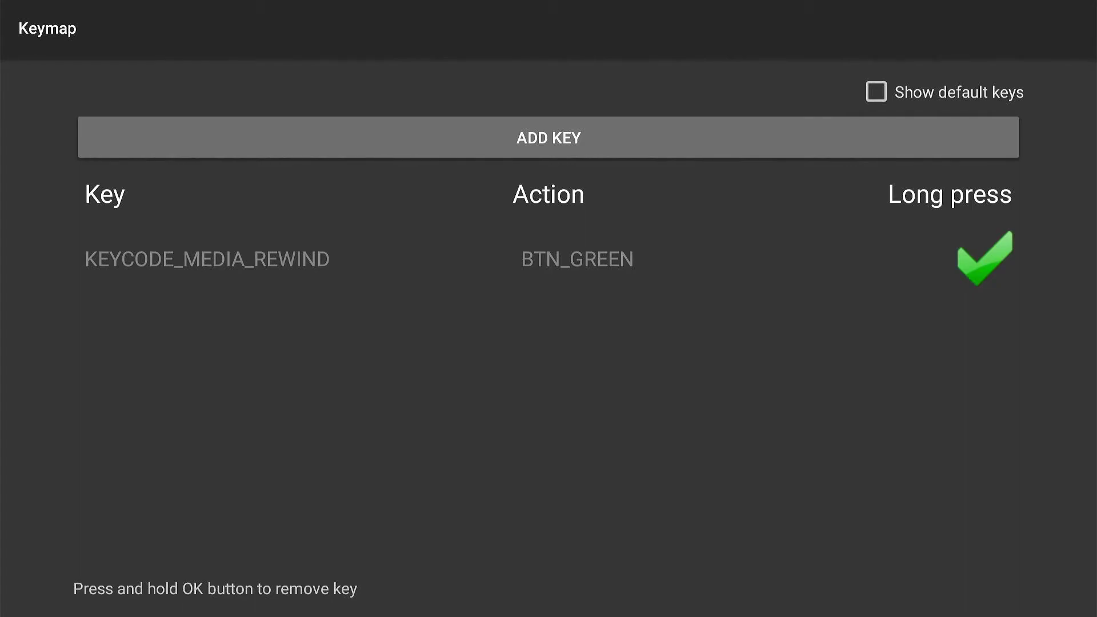
# Add and save a long-press mapping of KEYCODE_MEDIA_FAST_FORWARD to BTN_YELLOW
pyautogui.press('Return')
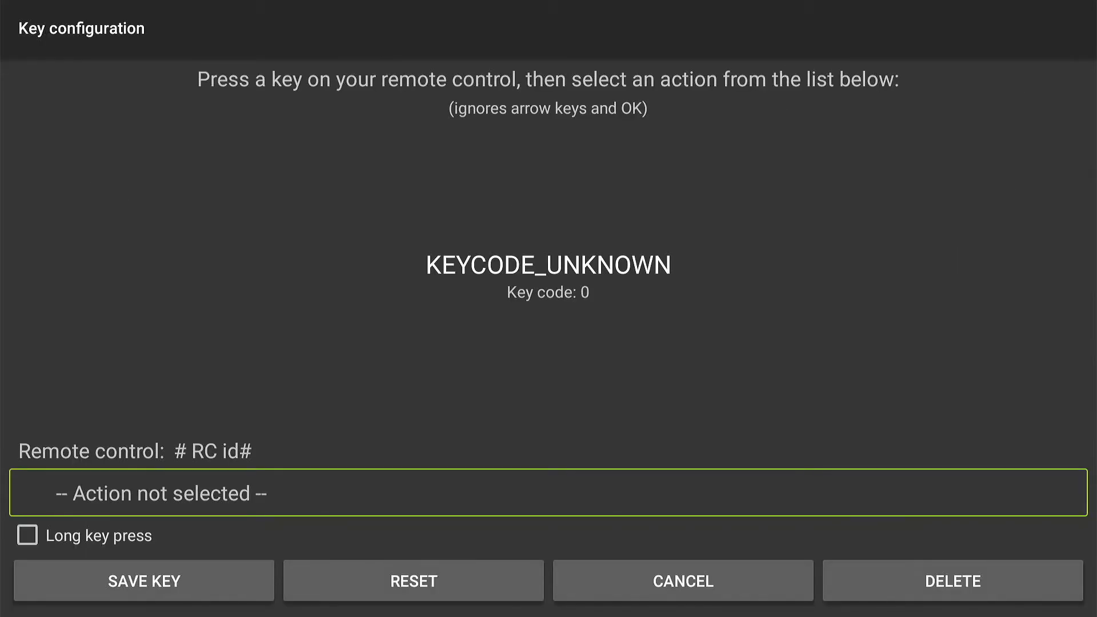
pyautogui.press('XF86AudioForward')
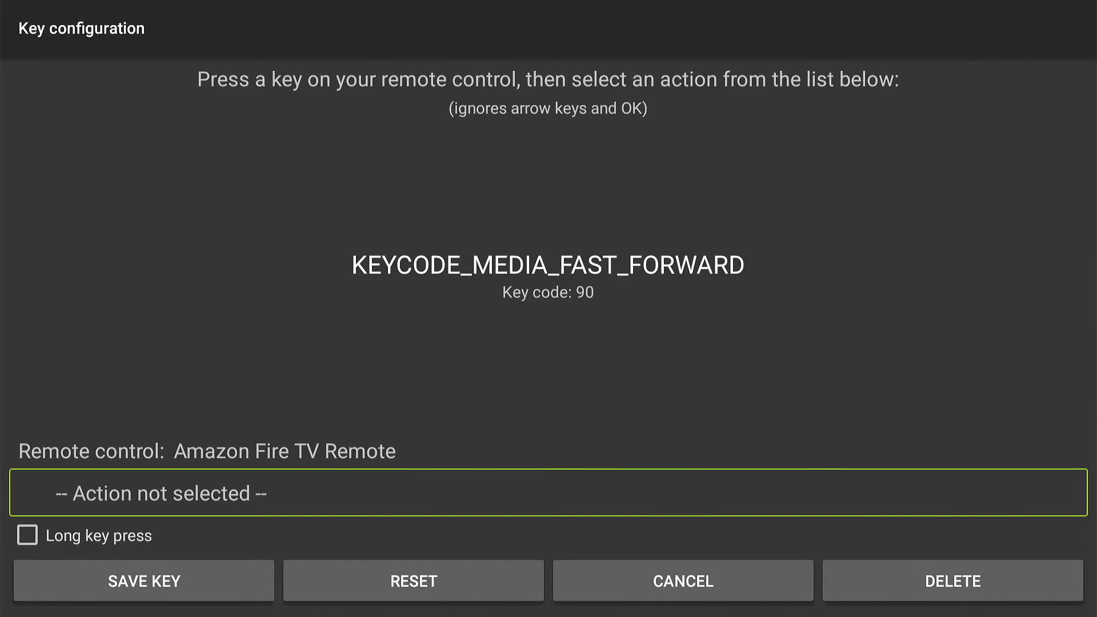
pyautogui.press('Return')
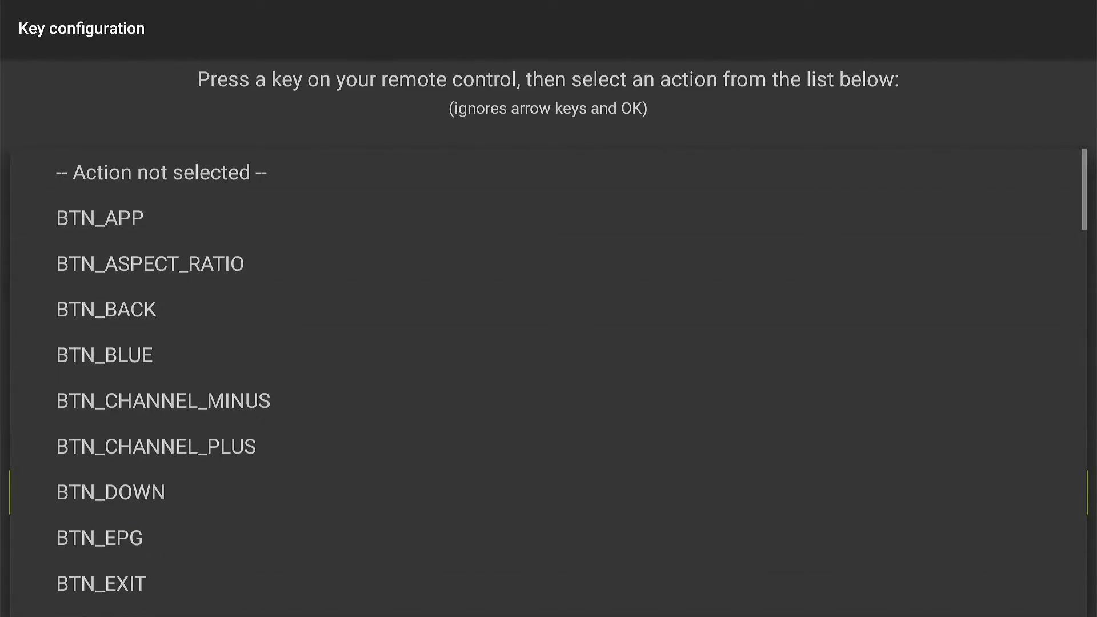
pyautogui.scroll(-5, 549, 377)
pyautogui.press('Down')
pyautogui.press('Down')
pyautogui.press('Down')
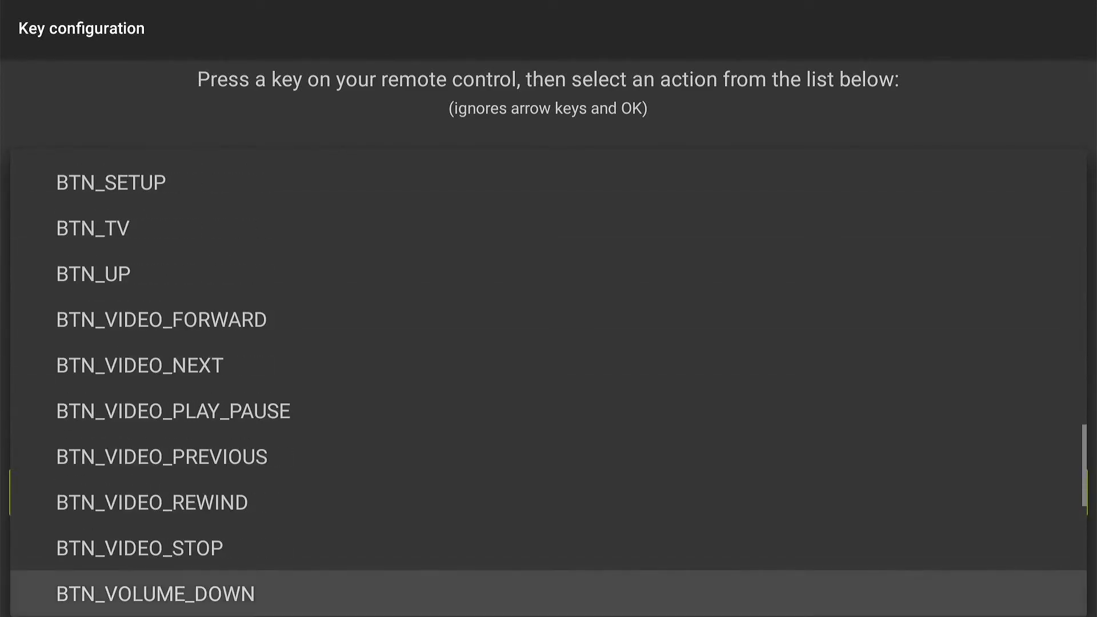
pyautogui.press('Down')
pyautogui.press('Down')
pyautogui.press('Down')
pyautogui.press('Up')
pyautogui.press('Return')
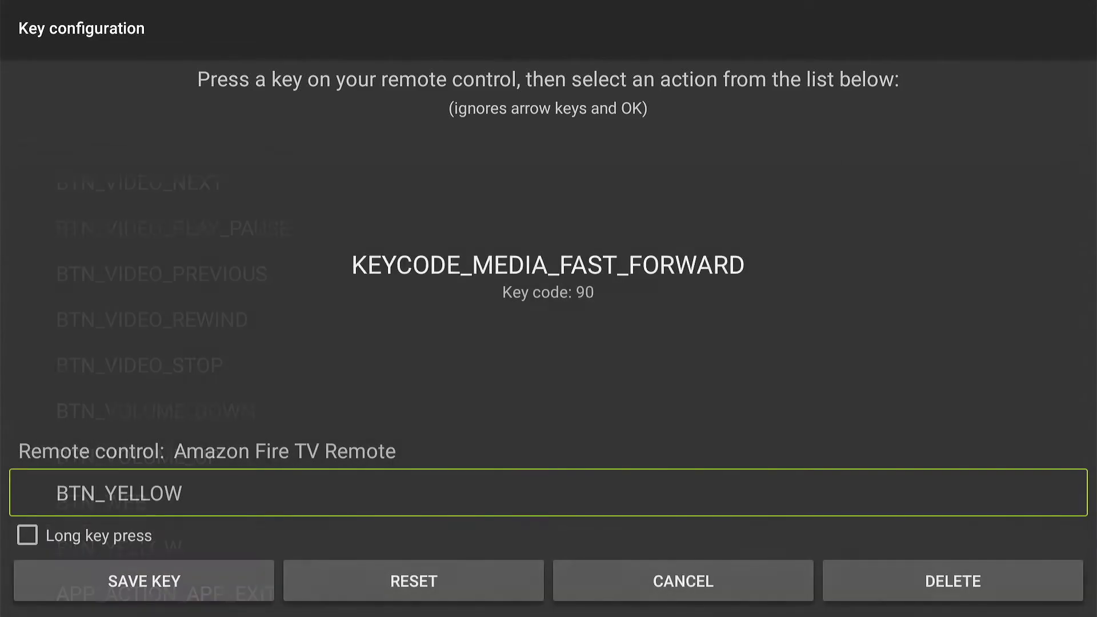
pyautogui.press('Return')
pyautogui.press('Down')
pyautogui.press('Return')
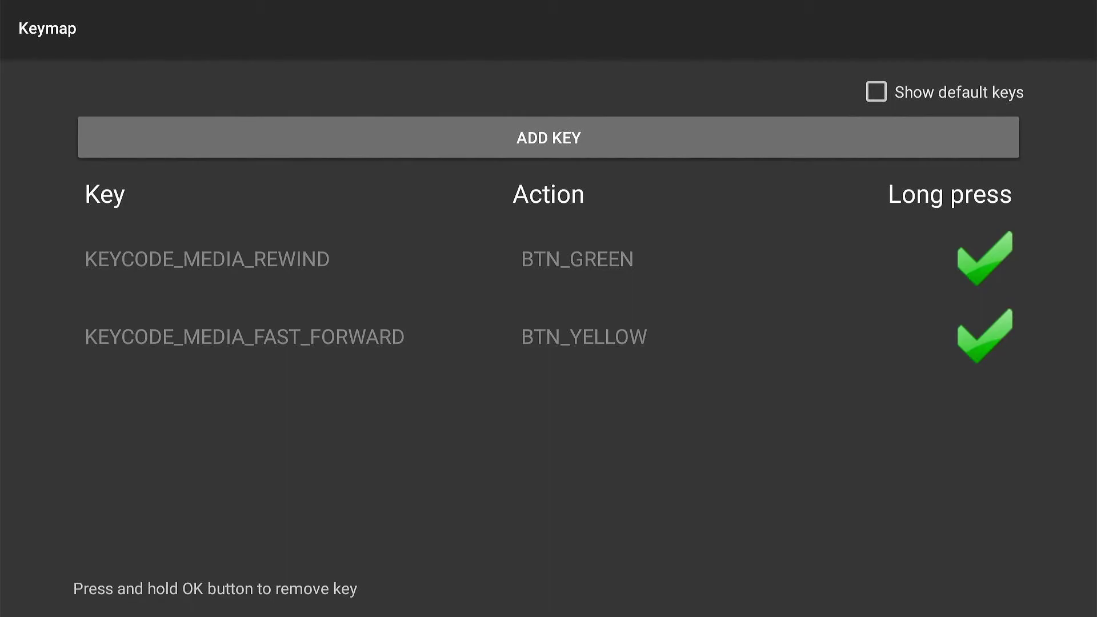
# Add and save a normal-press mapping of the rewind key to BTN_VIDEO_REWIND
pyautogui.press('Return')
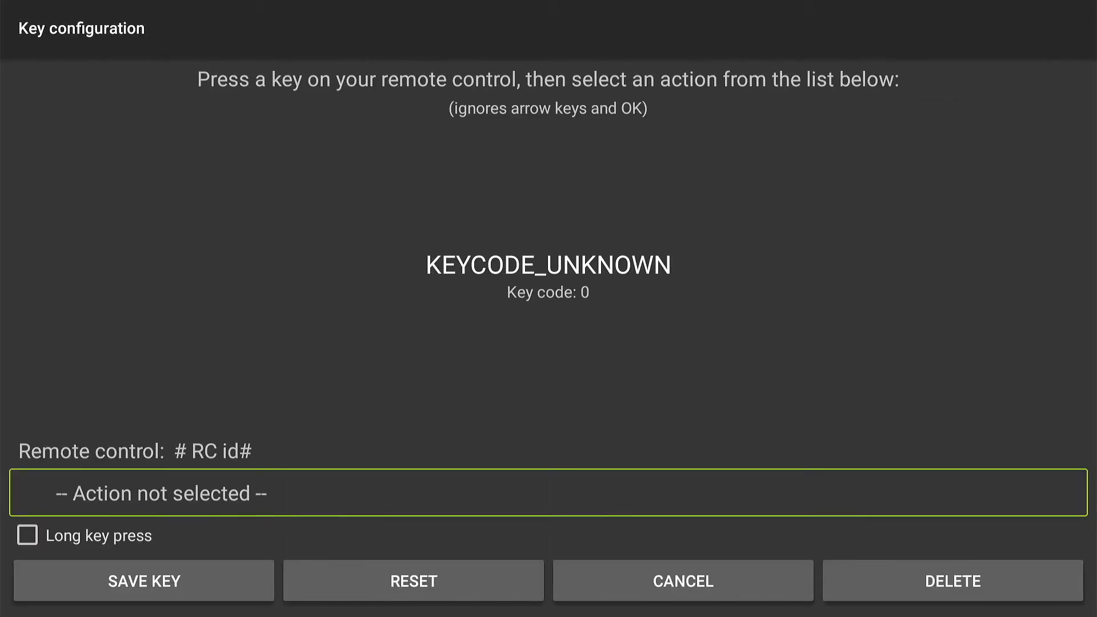
pyautogui.press('XF86AudioRewind')
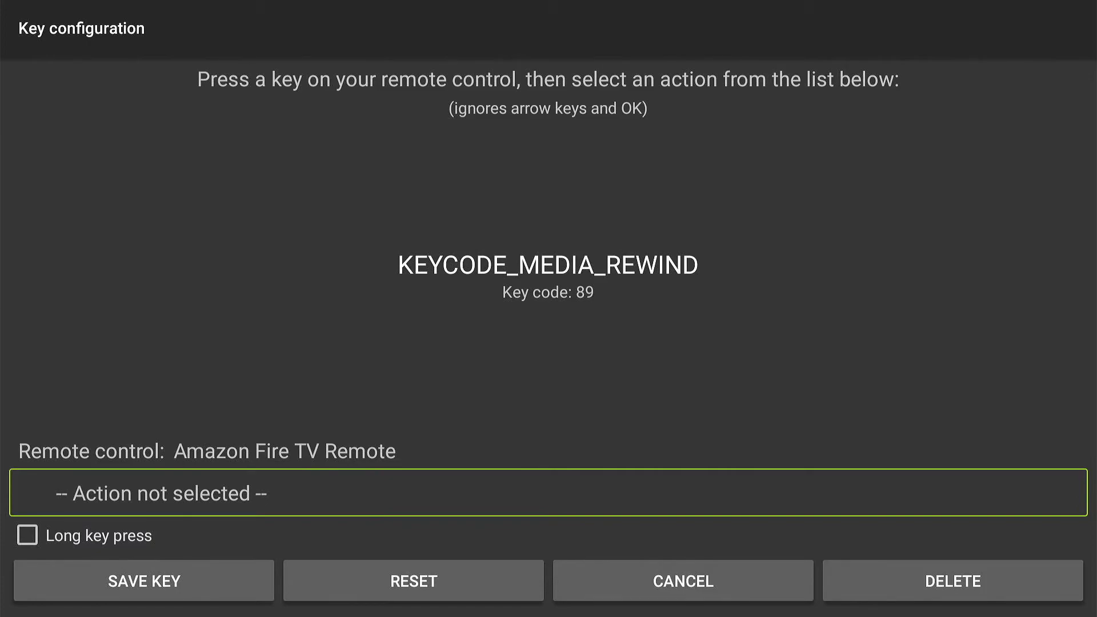
pyautogui.press('Return')
pyautogui.press('Down')
pyautogui.press('Down')
pyautogui.press('Down')
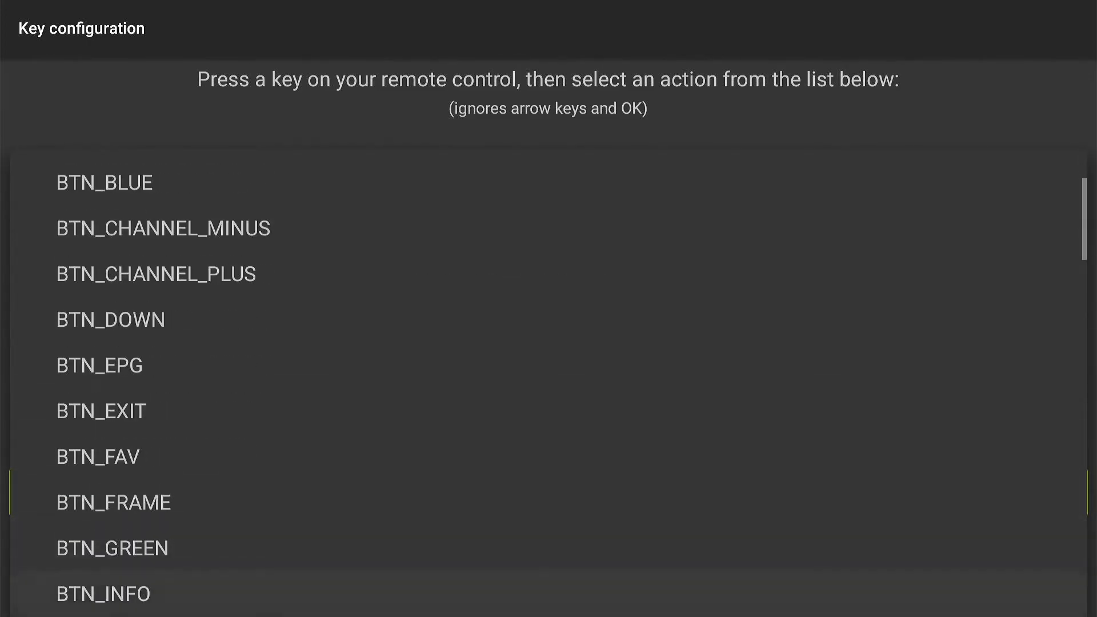
pyautogui.press('Down')
pyautogui.press('Down')
pyautogui.press('Down')
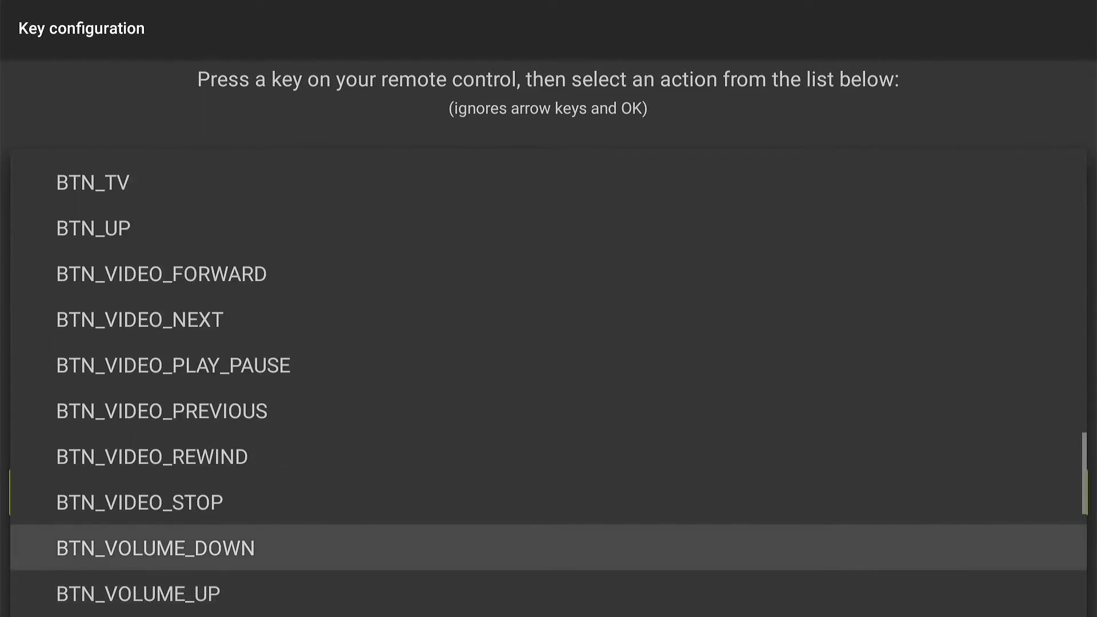
pyautogui.press('Up')
pyautogui.press('Up')
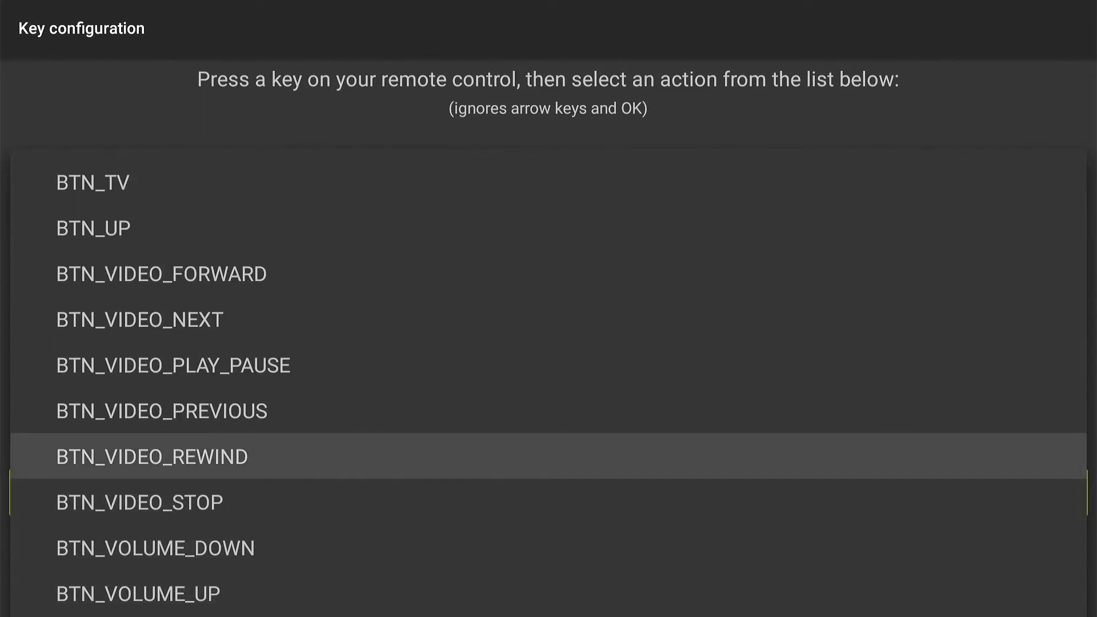
pyautogui.press('Return')
pyautogui.press('Down')
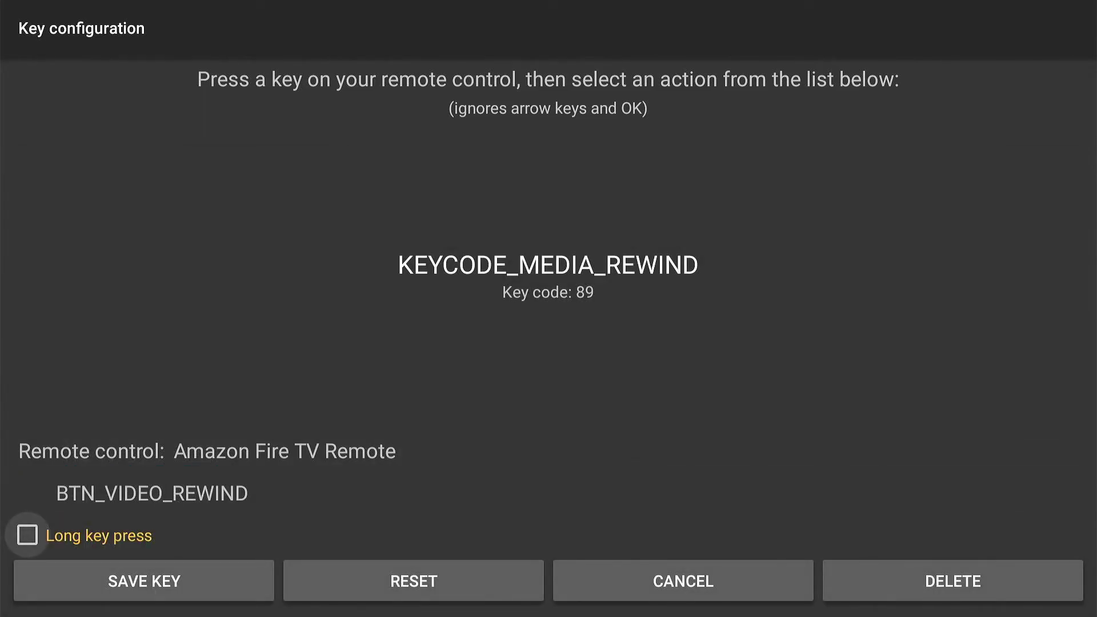
pyautogui.press('Down')
pyautogui.press('Return')
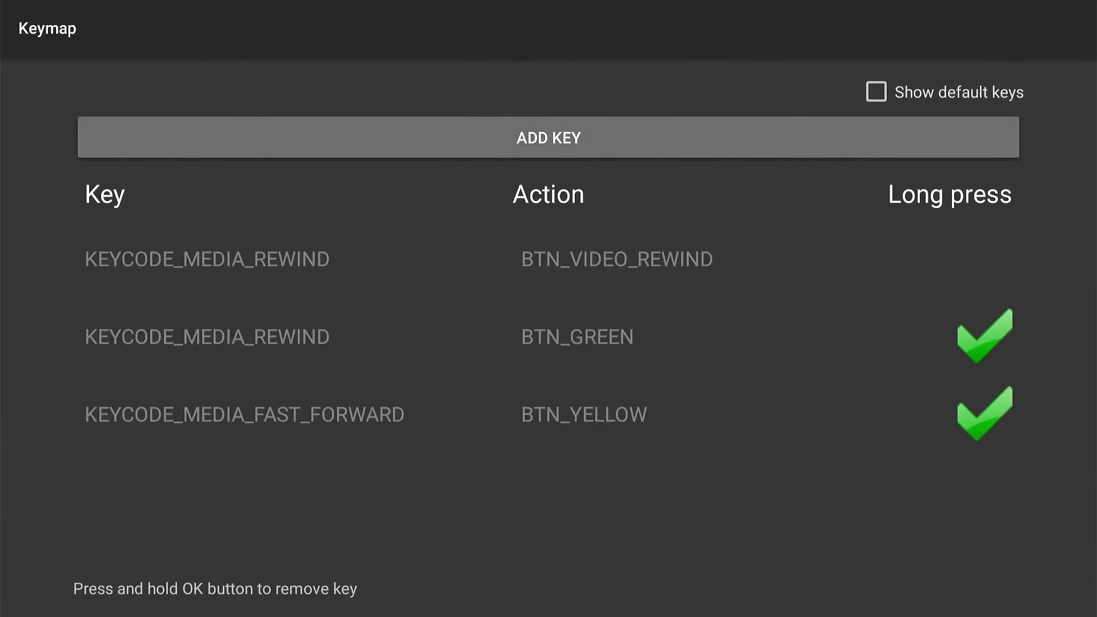
# Add and save a normal-press mapping of the fast-forward key to BTN_VIDEO_FORWARD
pyautogui.press('Return')
pyautogui.press('XF86AudioForward')
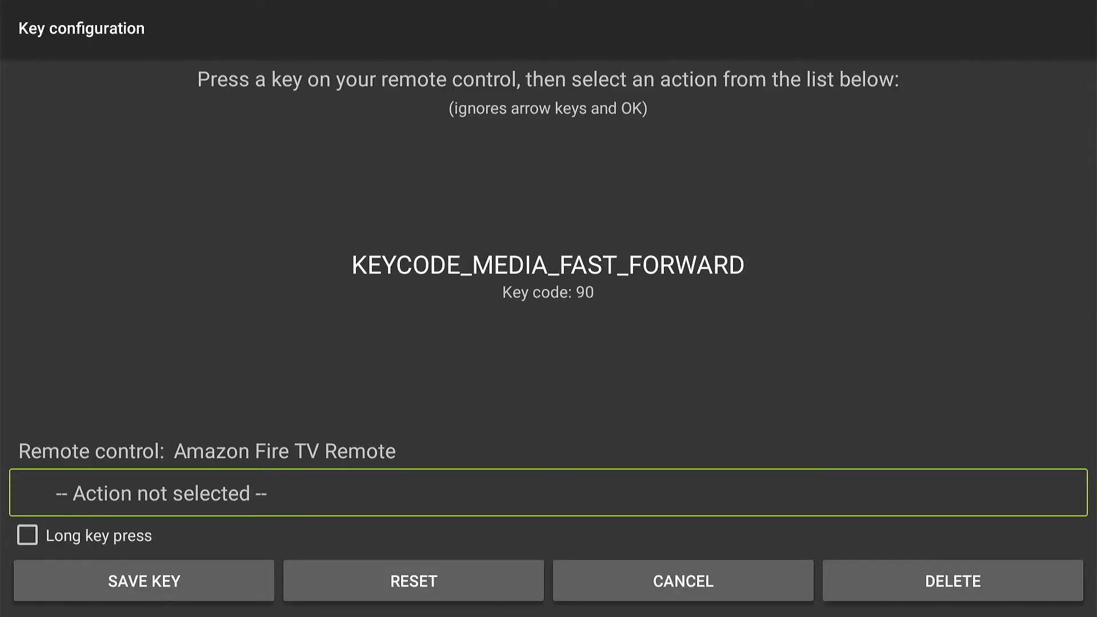
pyautogui.press('Down')
pyautogui.press('Up')
pyautogui.press('Return')
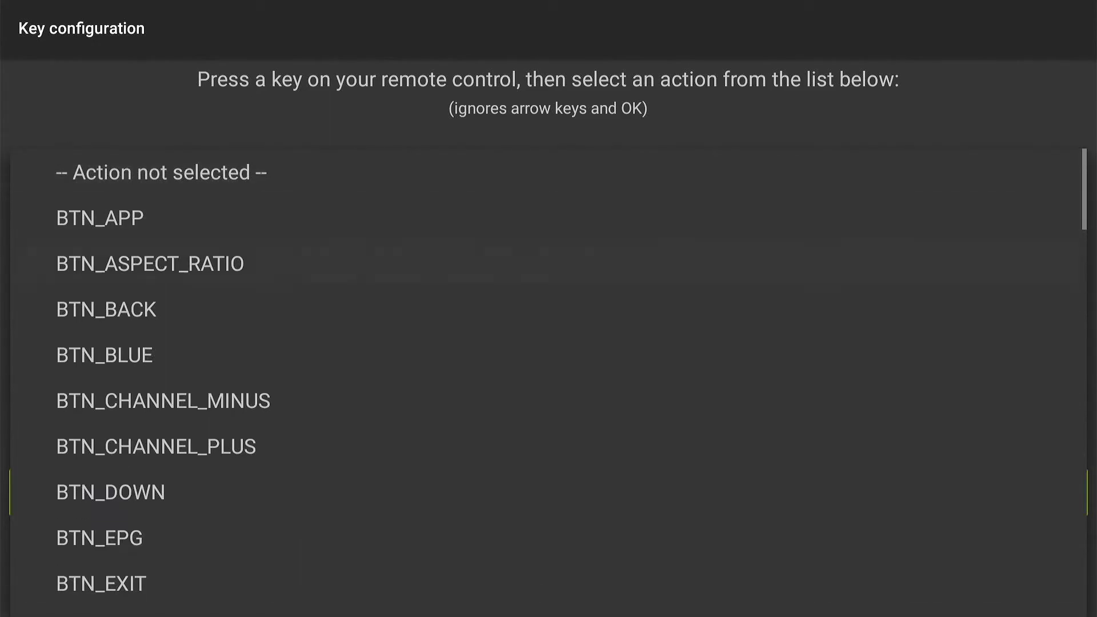
pyautogui.press('Down')
pyautogui.press('Down')
pyautogui.press('Down')
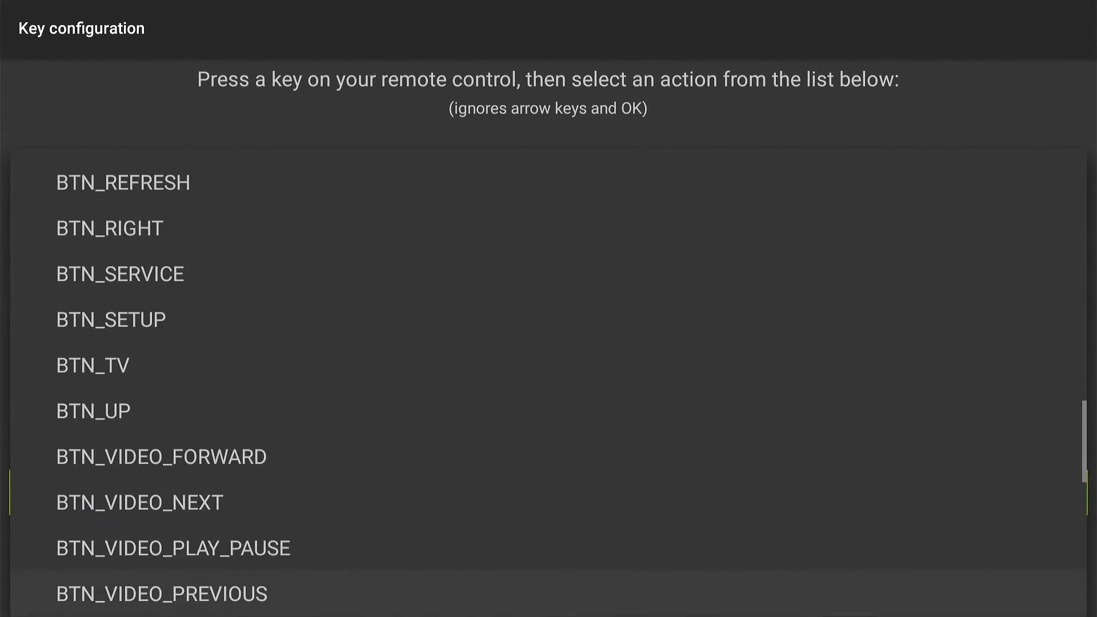
pyautogui.press('Up')
pyautogui.press('Up')
pyautogui.press('Up')
pyautogui.press('Return')
pyautogui.press('Down')
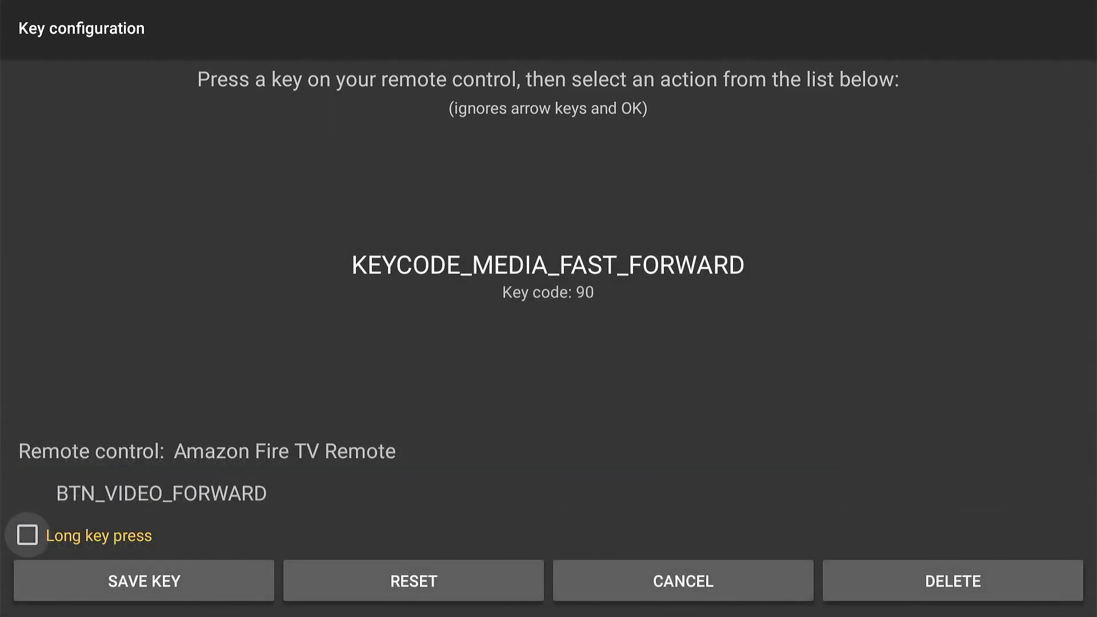
pyautogui.press('Down')
pyautogui.press('Return')
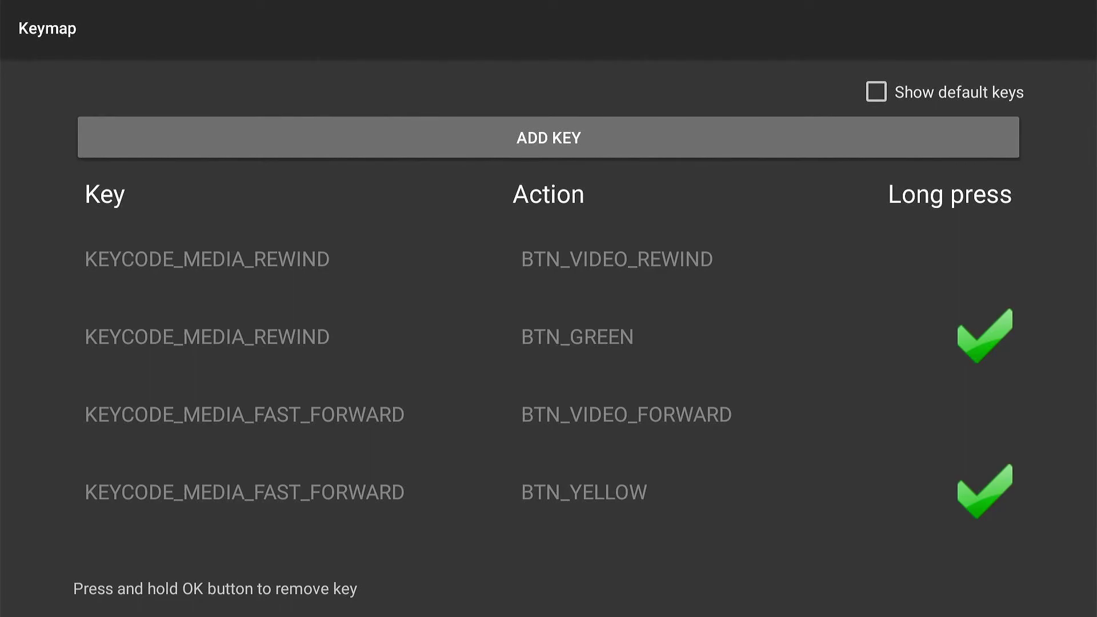
# Start a KEYCODE_MEDIA_PLAY_PAUSE (code 85) mapping with BTN_KEYPAD_4 as its action, unsaved
pyautogui.press('Return')
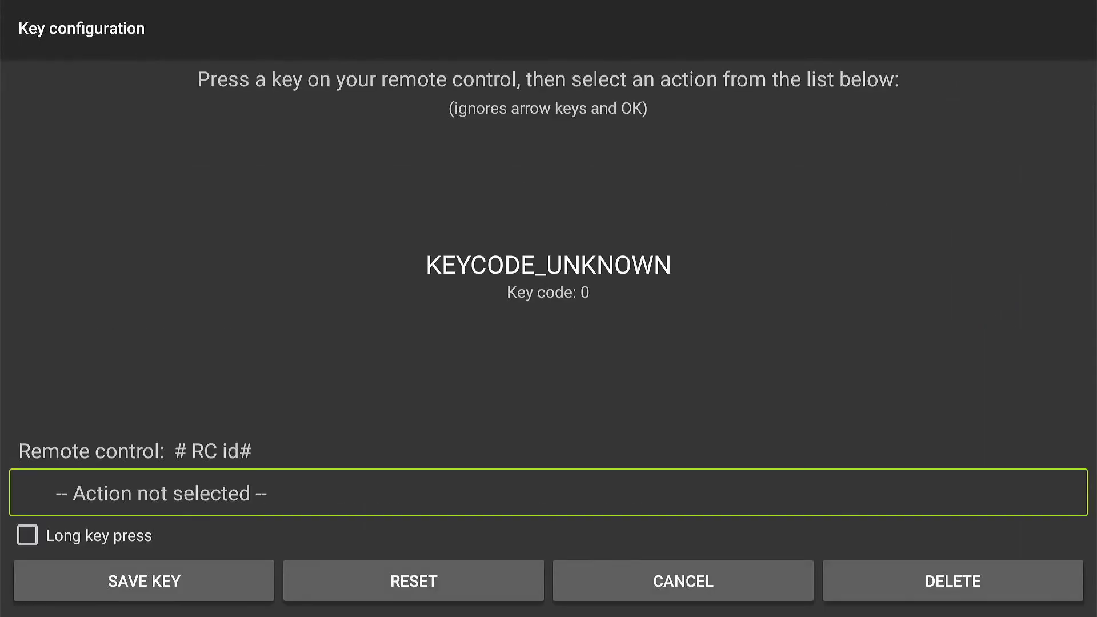
pyautogui.press('XF86AudioPlay')
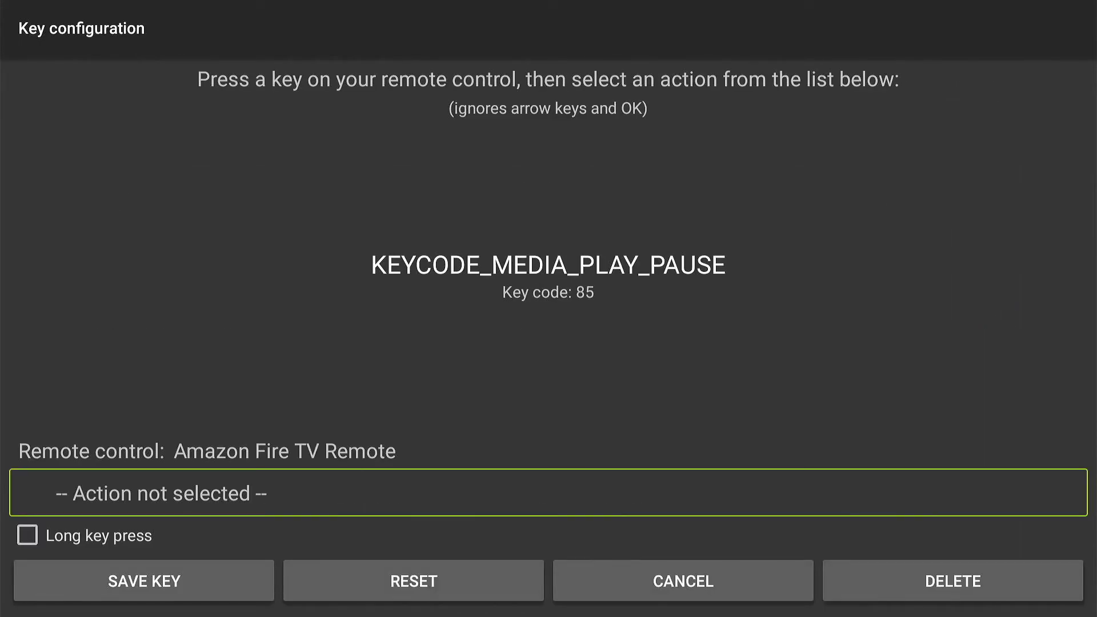
pyautogui.press('Return')
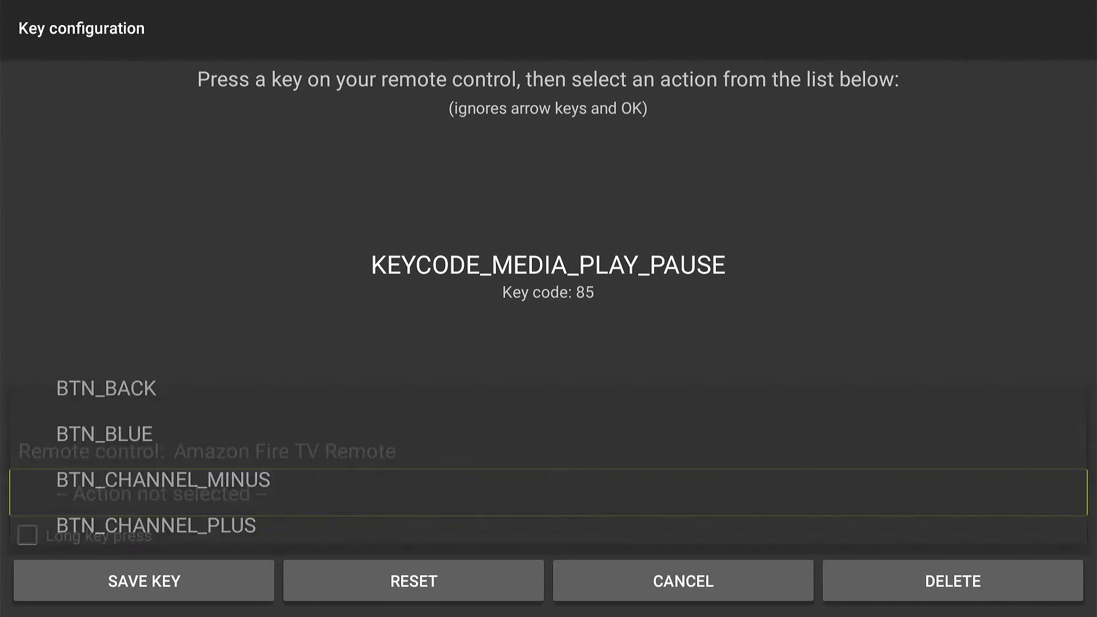
pyautogui.press('Down')
pyautogui.press('Down')
pyautogui.press('Down')
pyautogui.press('Return')
pyautogui.press('Return')
pyautogui.press('Down')
pyautogui.press('Down')
pyautogui.press('Down')
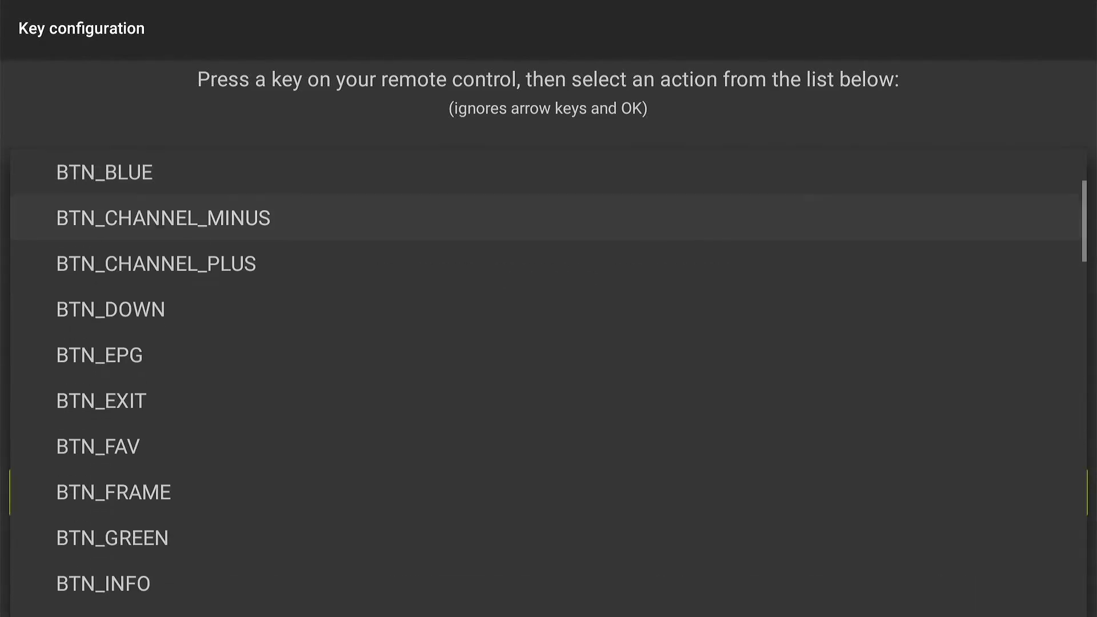
pyautogui.press('Down')
pyautogui.press('Down')
pyautogui.press('Down')
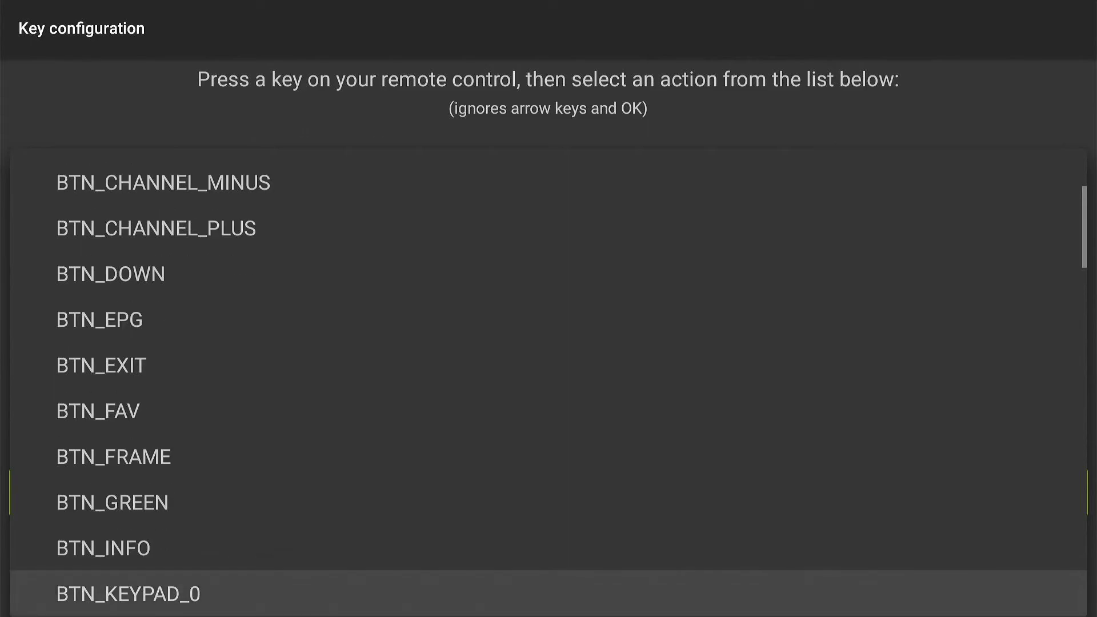
pyautogui.press('Up')
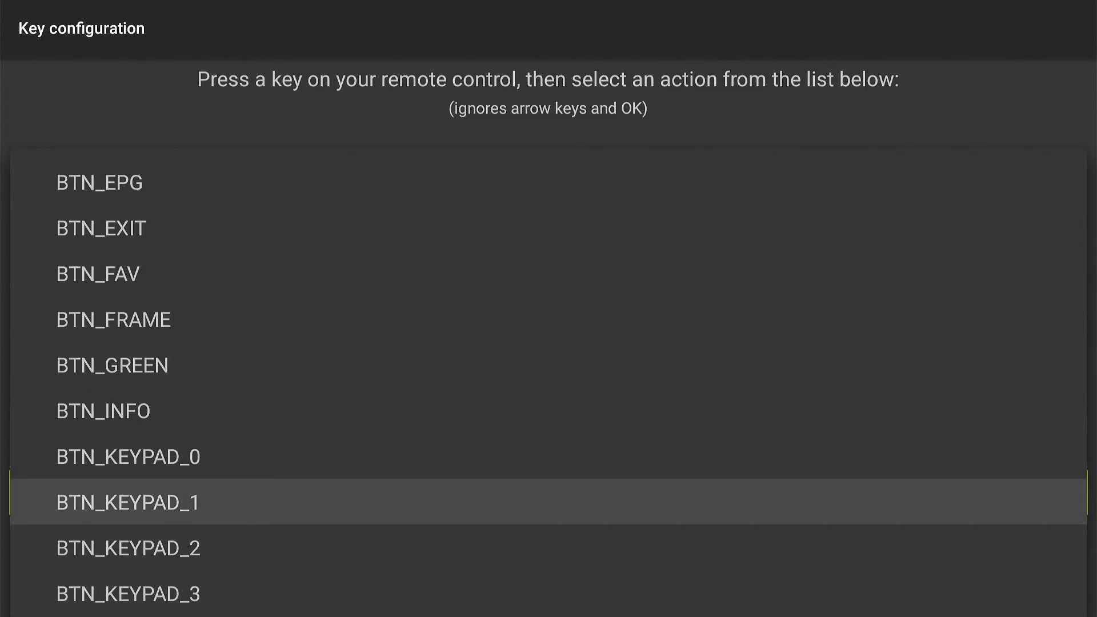
pyautogui.press('Down')
pyautogui.press('Down')
pyautogui.press('Up')
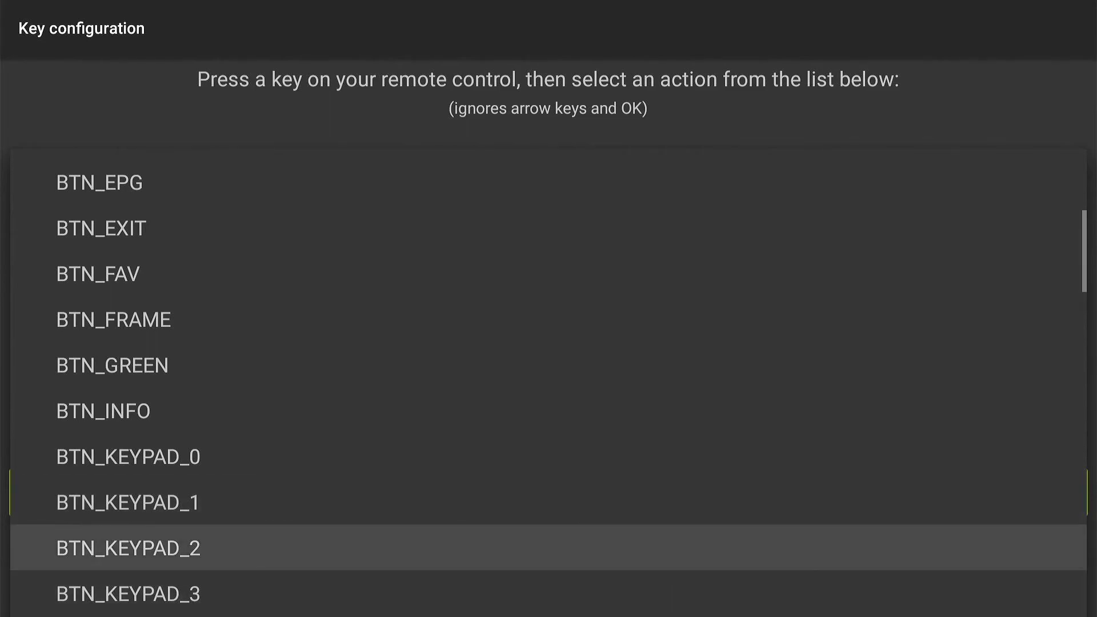
pyautogui.press('Down')
pyautogui.press('Down')
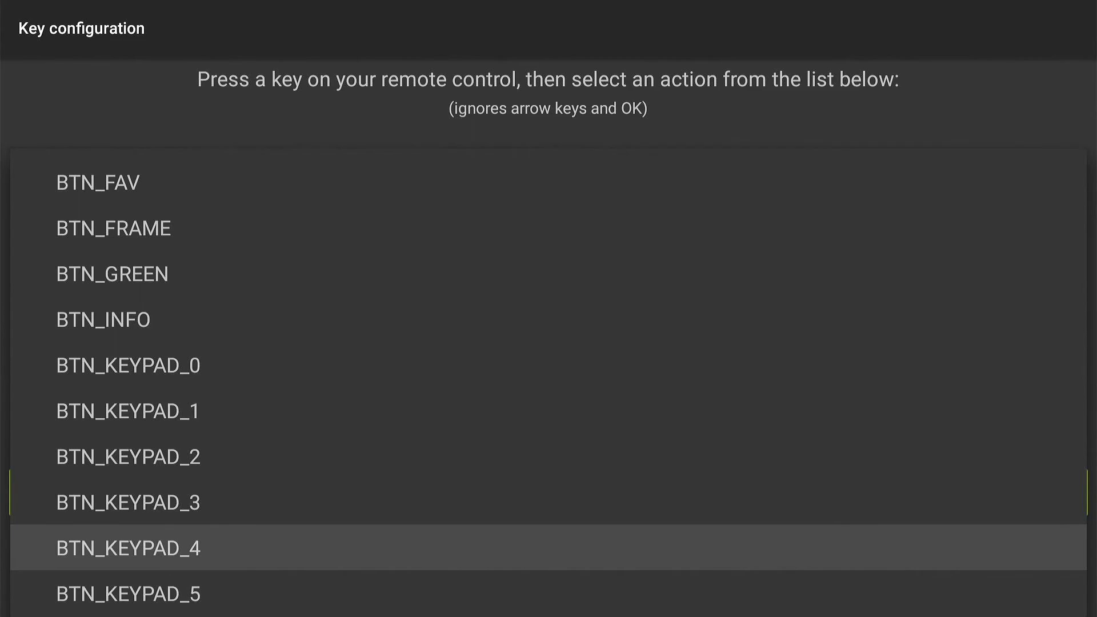
pyautogui.press('Return')
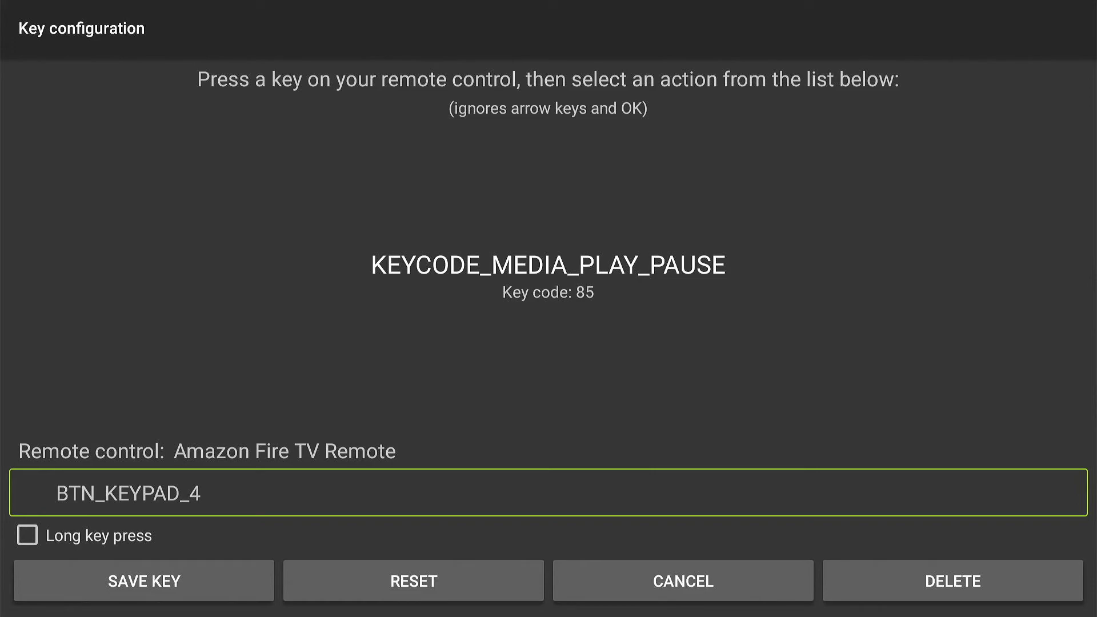
# Change the play/pause action to BTN_BLUE, enable long key press, and save the mapping
pyautogui.press('Return')
pyautogui.press('Up')
pyautogui.press('Up')
pyautogui.press('Up')
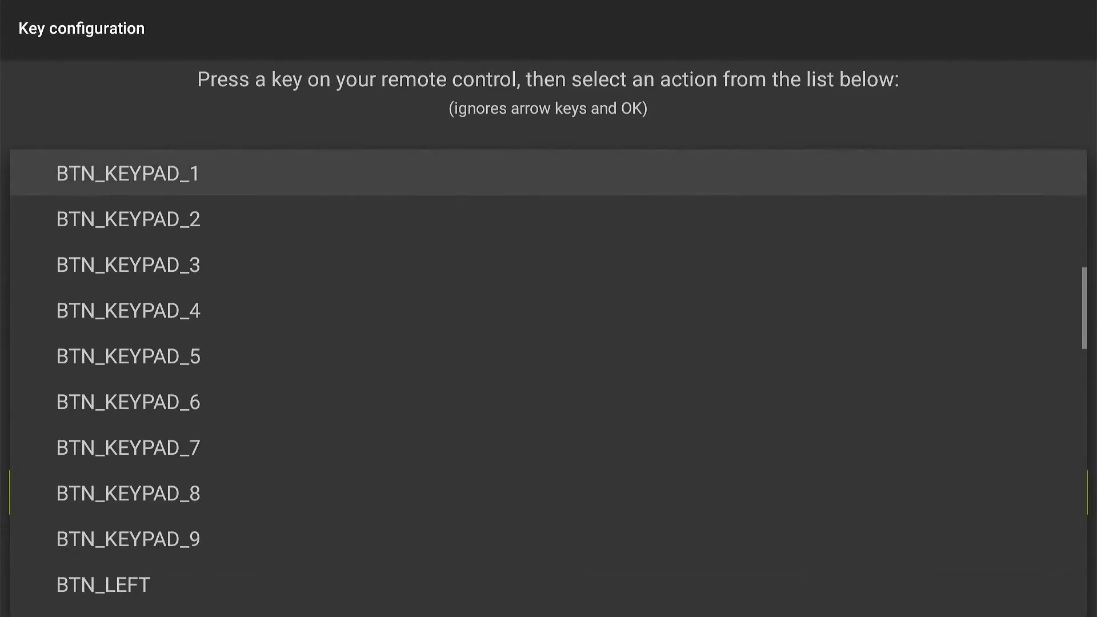
pyautogui.press('Up')
pyautogui.press('Up')
pyautogui.press('Up')
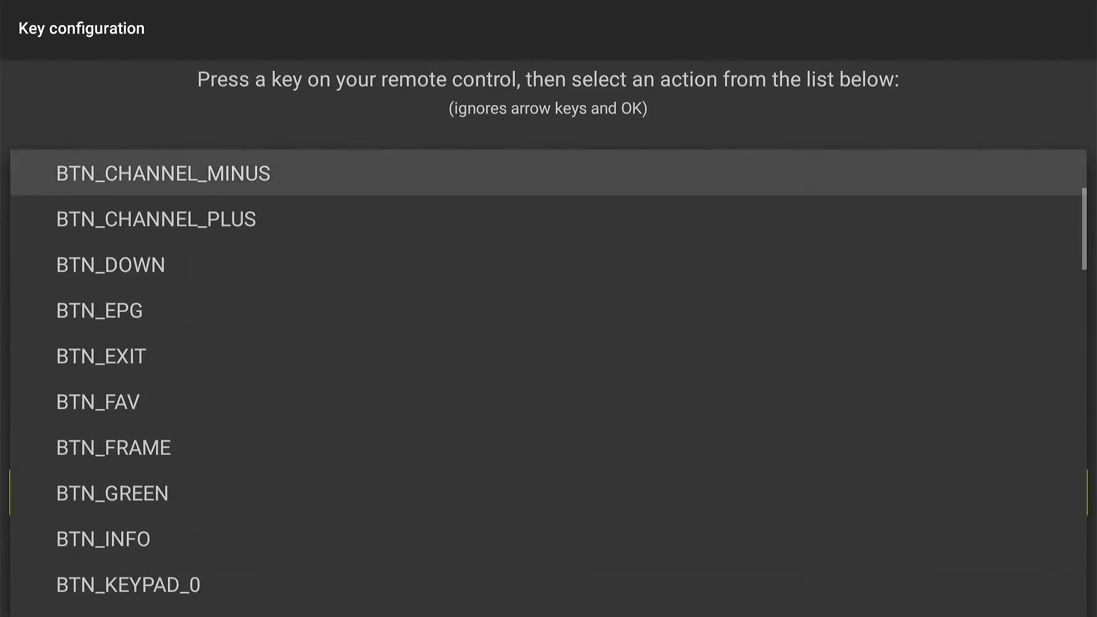
pyautogui.press('Down')
pyautogui.press('Return')
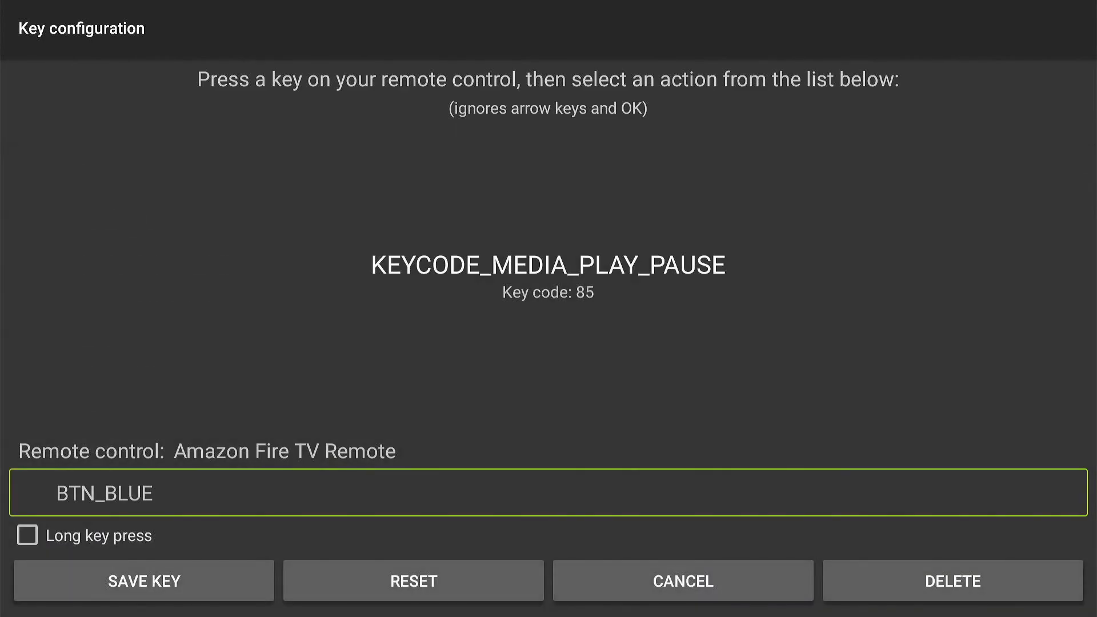
pyautogui.press('Down')
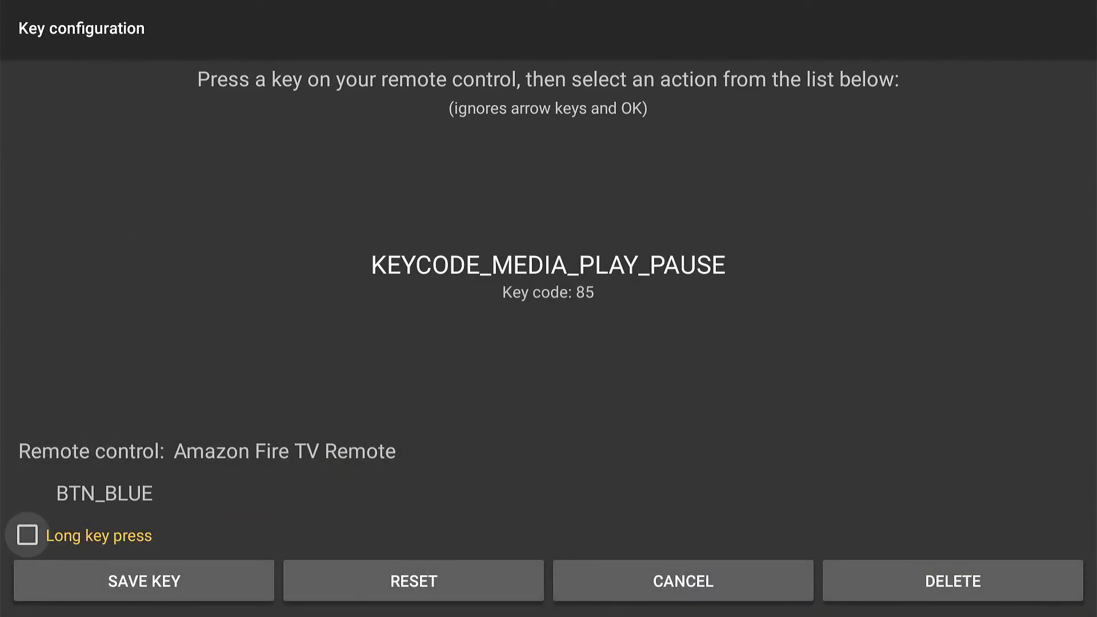
pyautogui.press('Return')
pyautogui.press('Down')
pyautogui.press('Return')
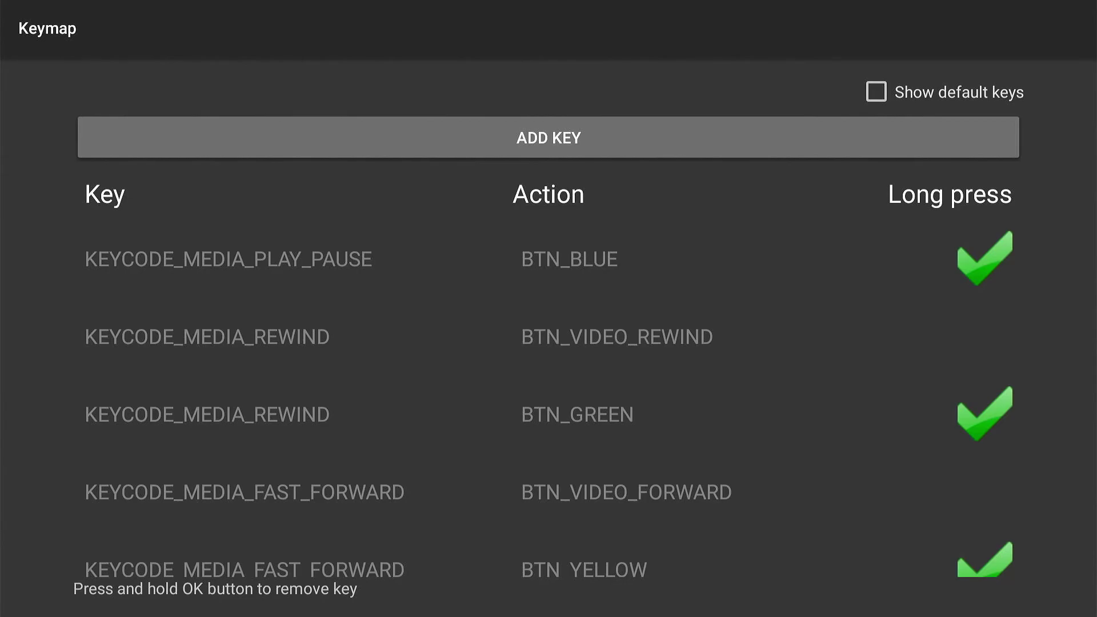
# Add and save a normal-press mapping of KEYCODE_MEDIA_PLAY_PAUSE to BTN_VIDEO_PLAY_PAUSE
pyautogui.press('Return')
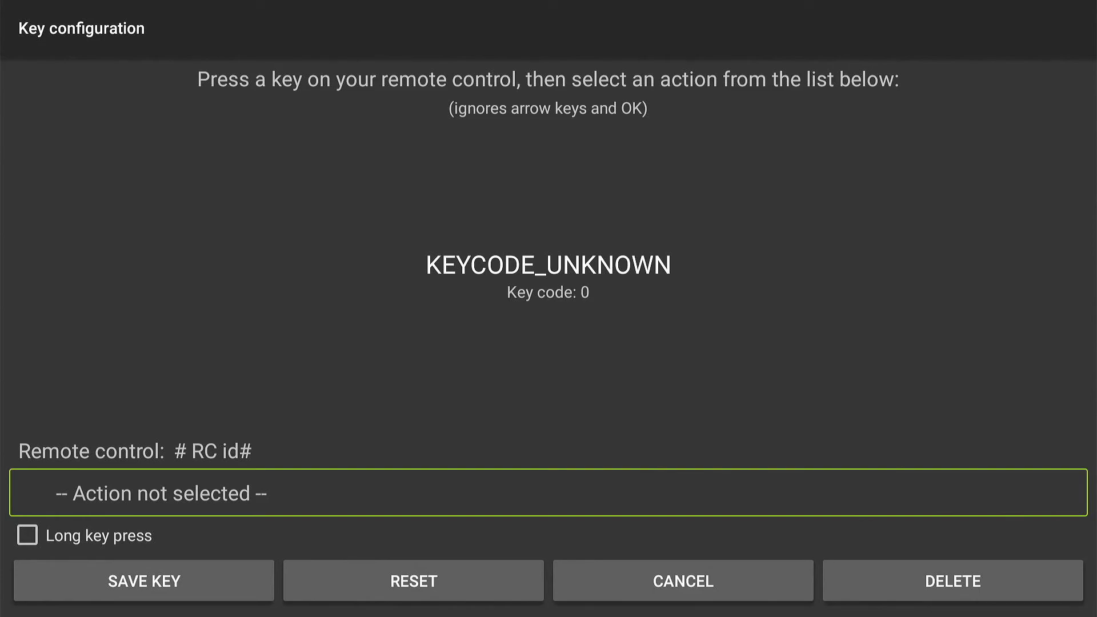
pyautogui.press('XF86AudioPlay')
pyautogui.press('Return')
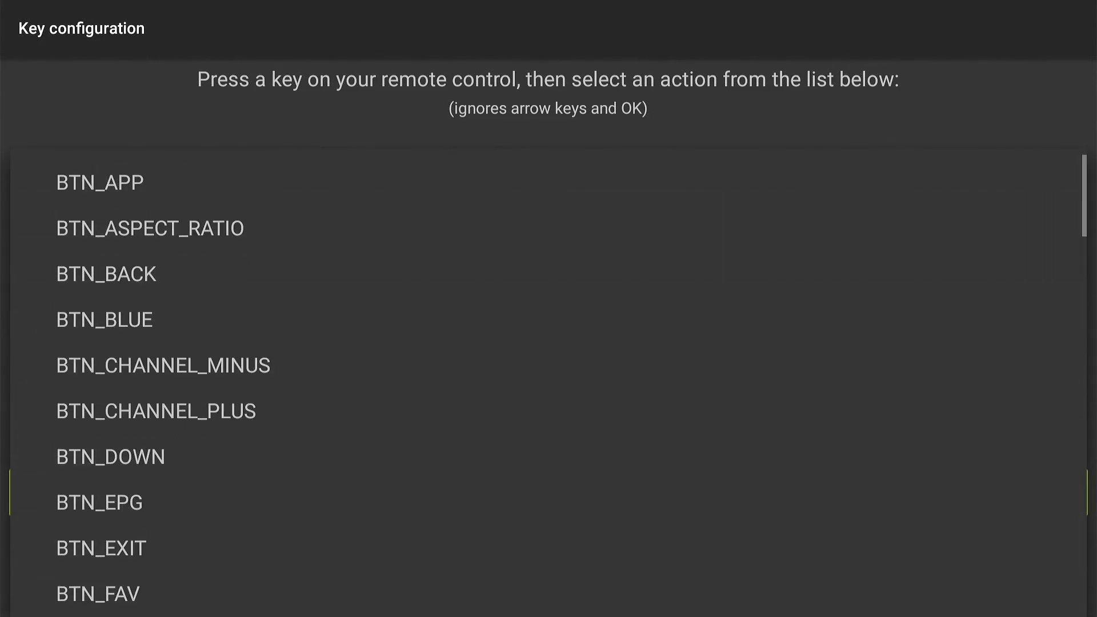
pyautogui.press('Down')
pyautogui.press('Down')
pyautogui.press('Down')
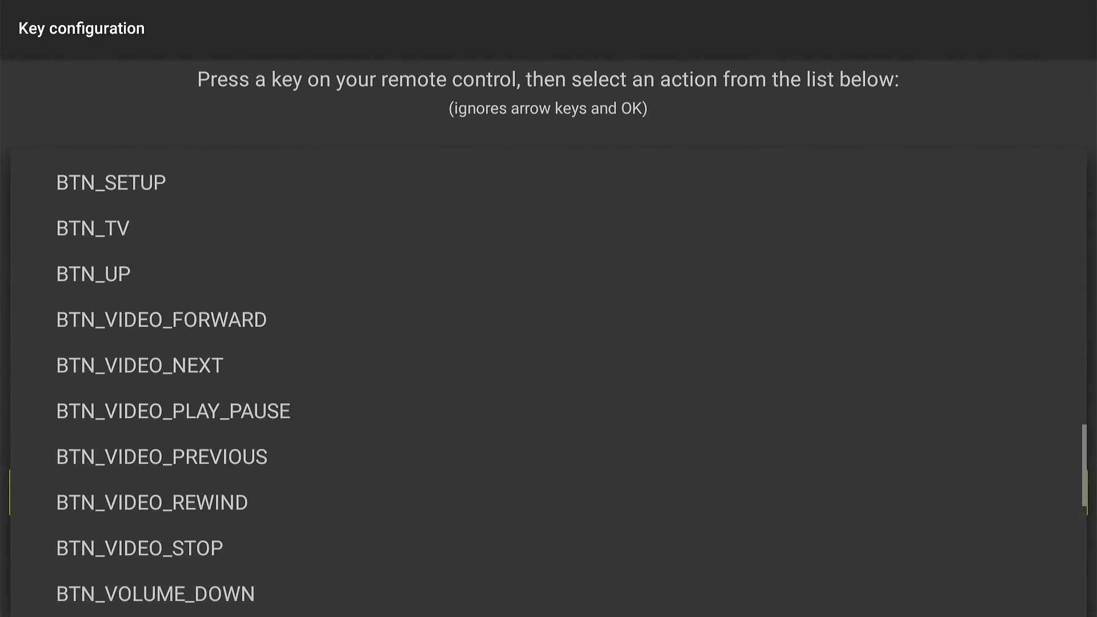
pyautogui.press('Up')
pyautogui.press('Up')
pyautogui.press('Return')
pyautogui.press('Down')
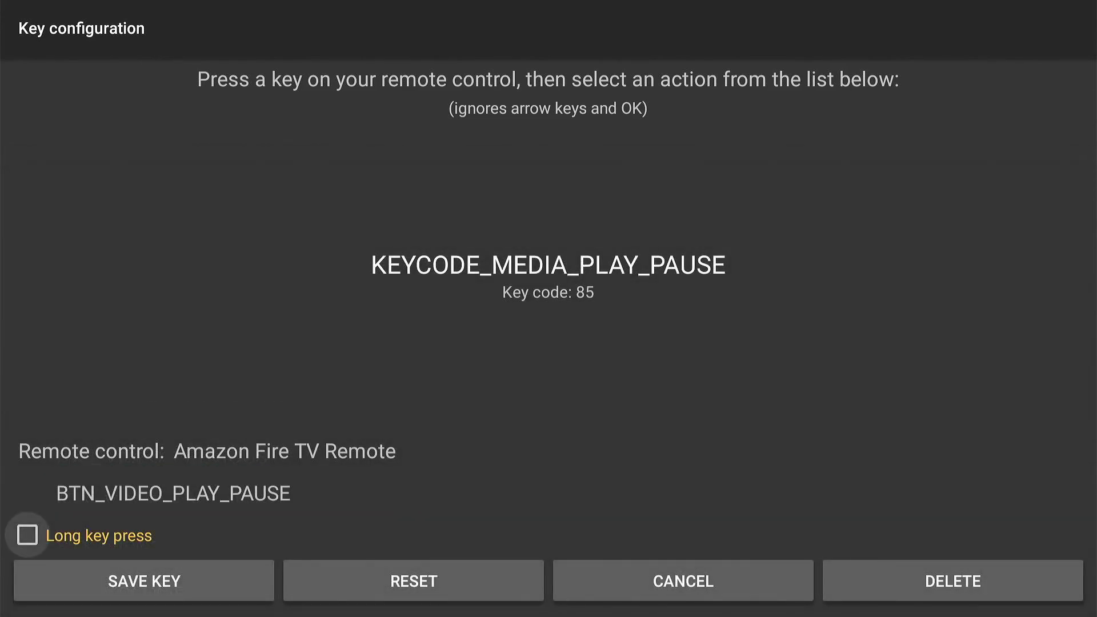
pyautogui.press('Down')
pyautogui.press('Return')
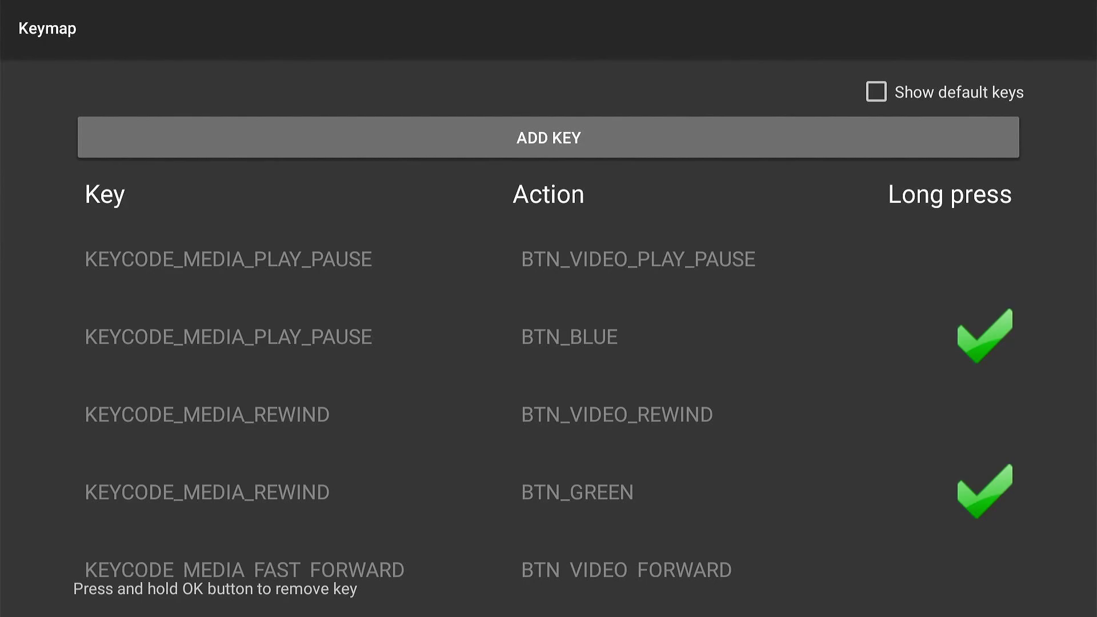
pyautogui.press('Down')
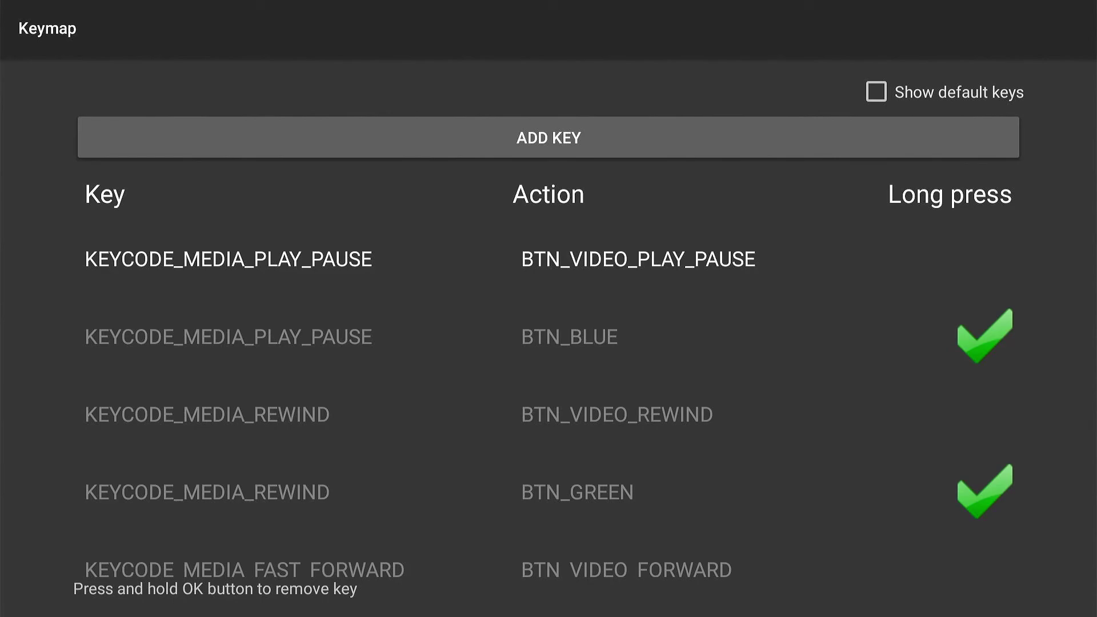
pyautogui.press('Down')
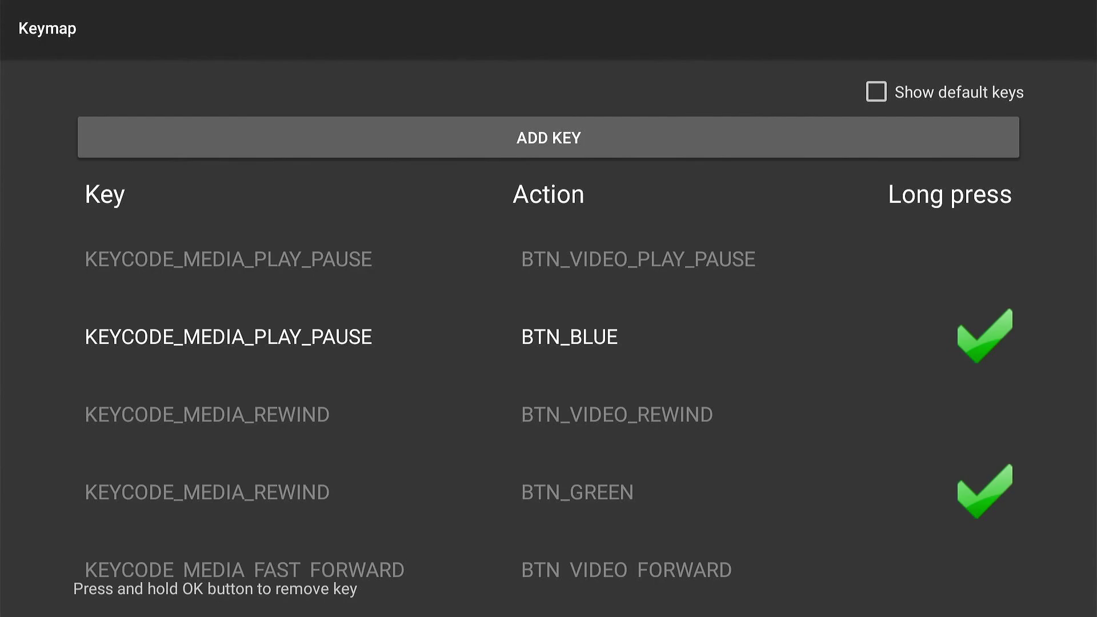
pyautogui.press('Down')
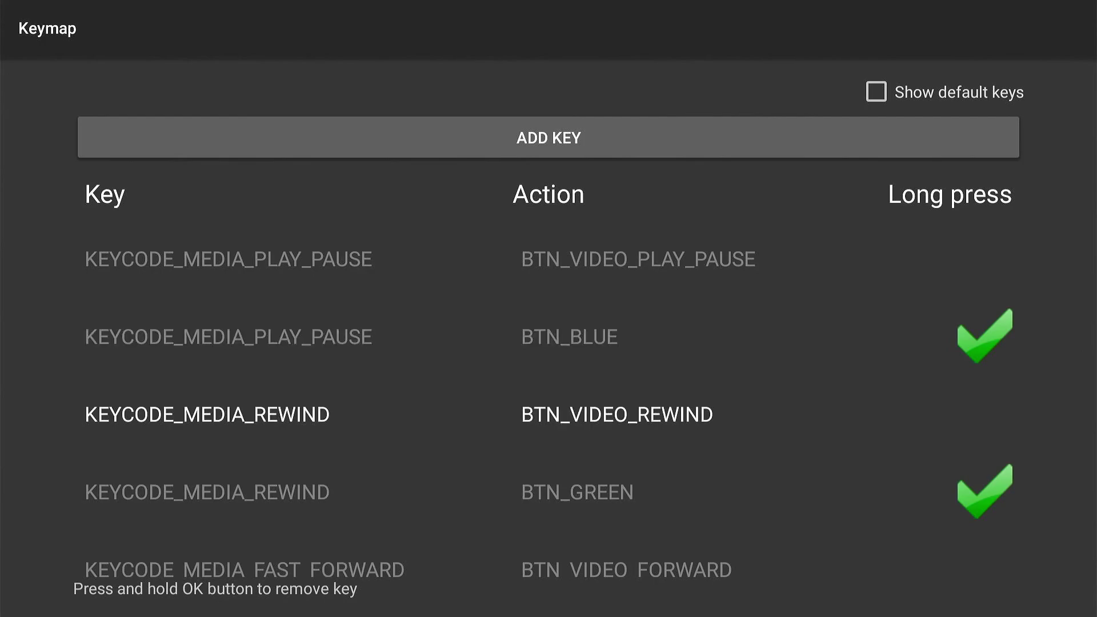
pyautogui.press('Down')
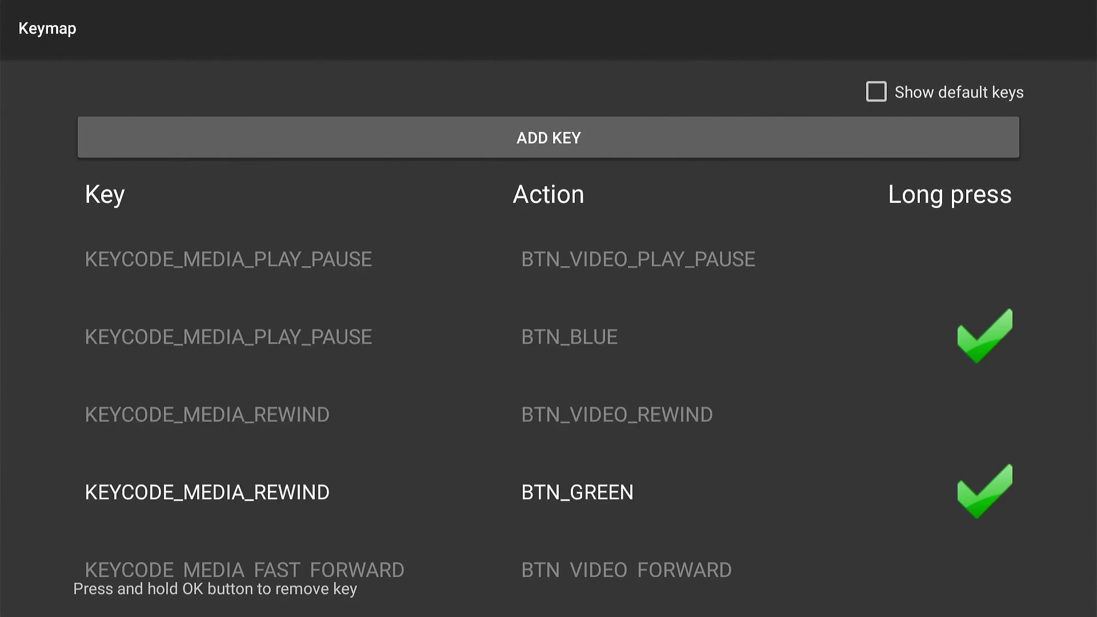
pyautogui.press('Down')
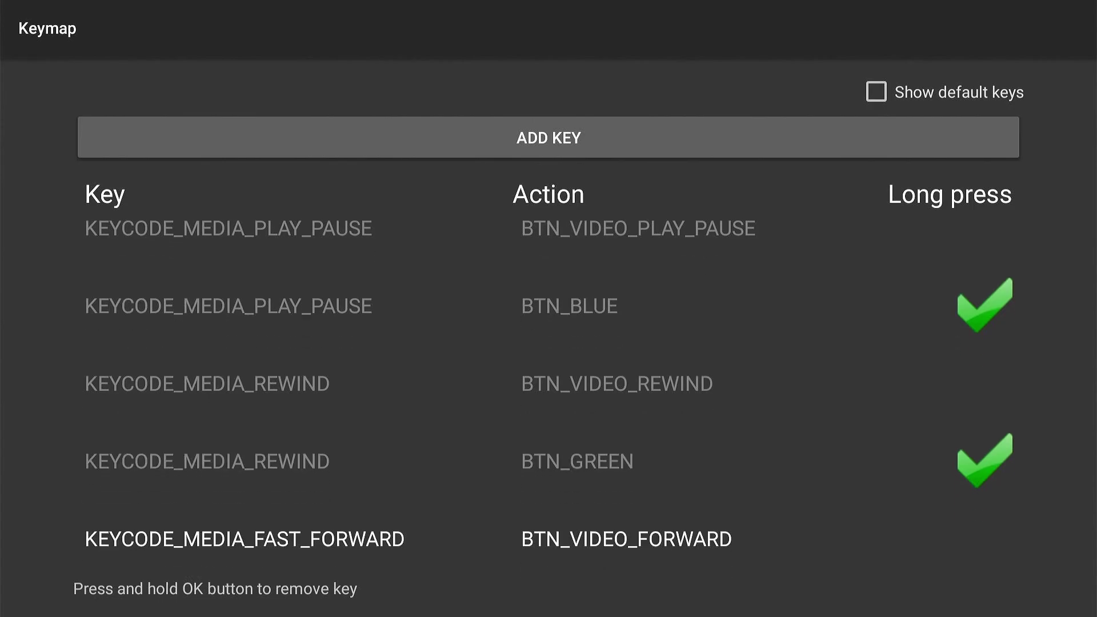
pyautogui.press('Down')
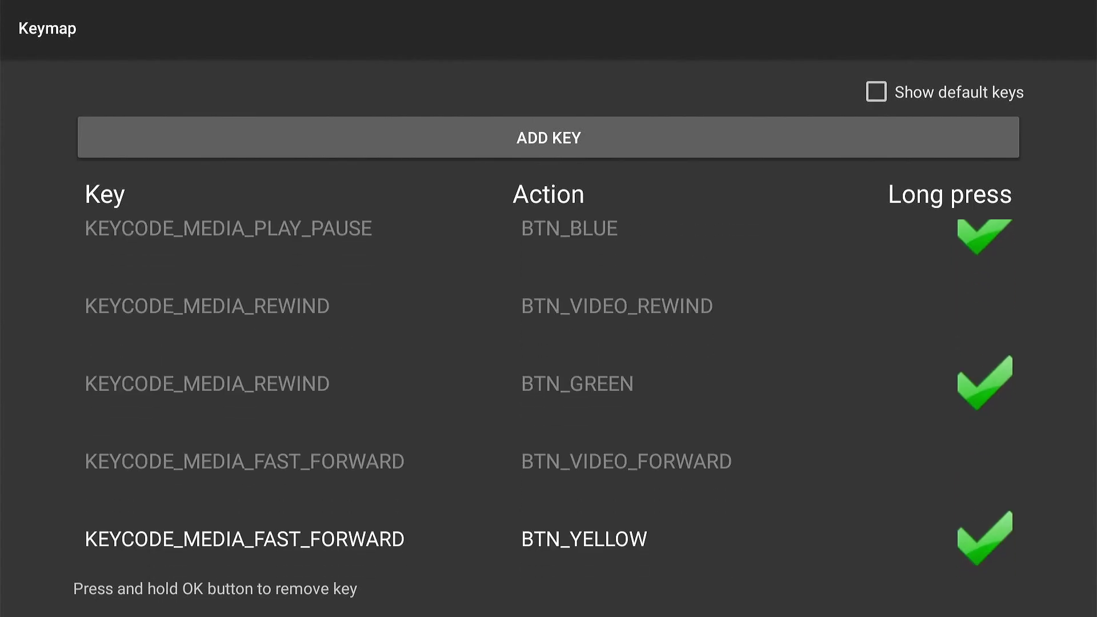
# Exit the Keymap page back to the Settings list, keeping all six custom mappings
pyautogui.press('Escape')
pyautogui.press('Escape')
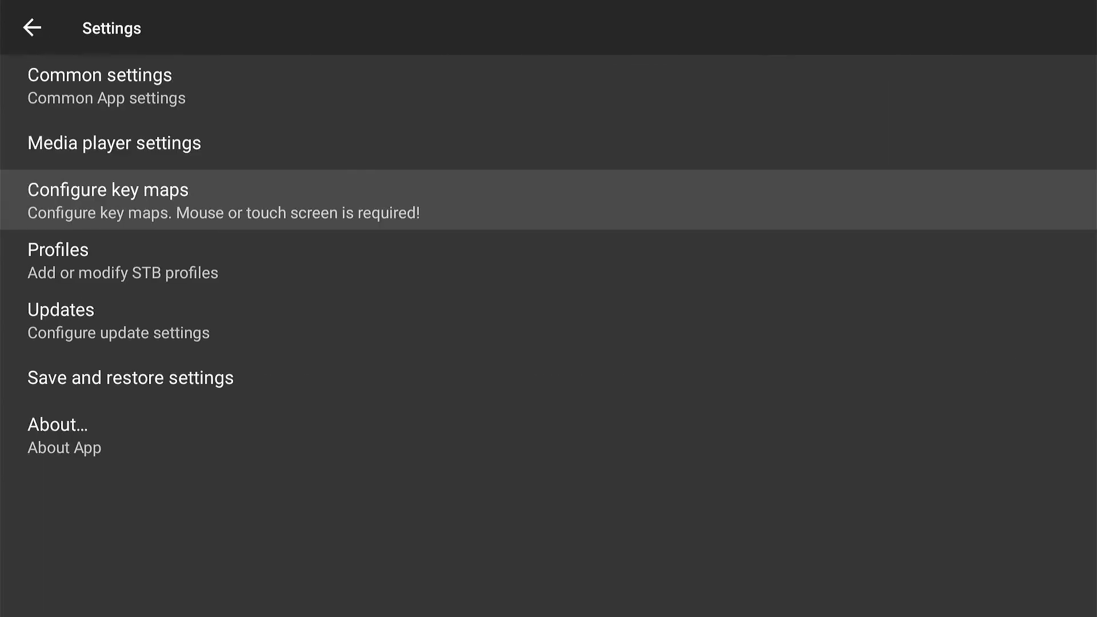